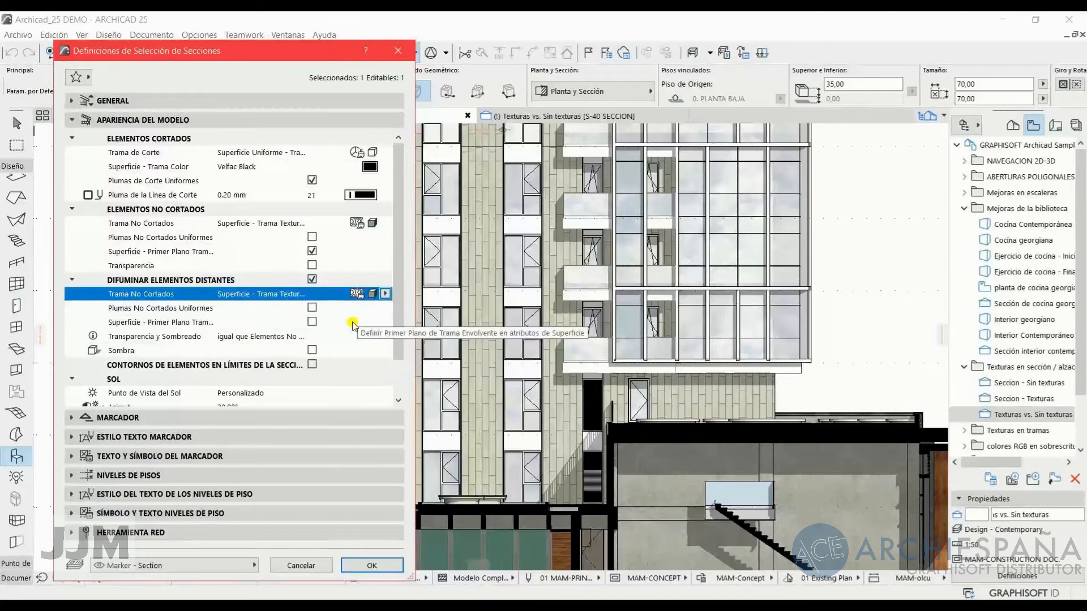
Set the distant elements' uncut fill to Pluma Uniforme in the S-44 section and turn off their shadow
click(372, 565)
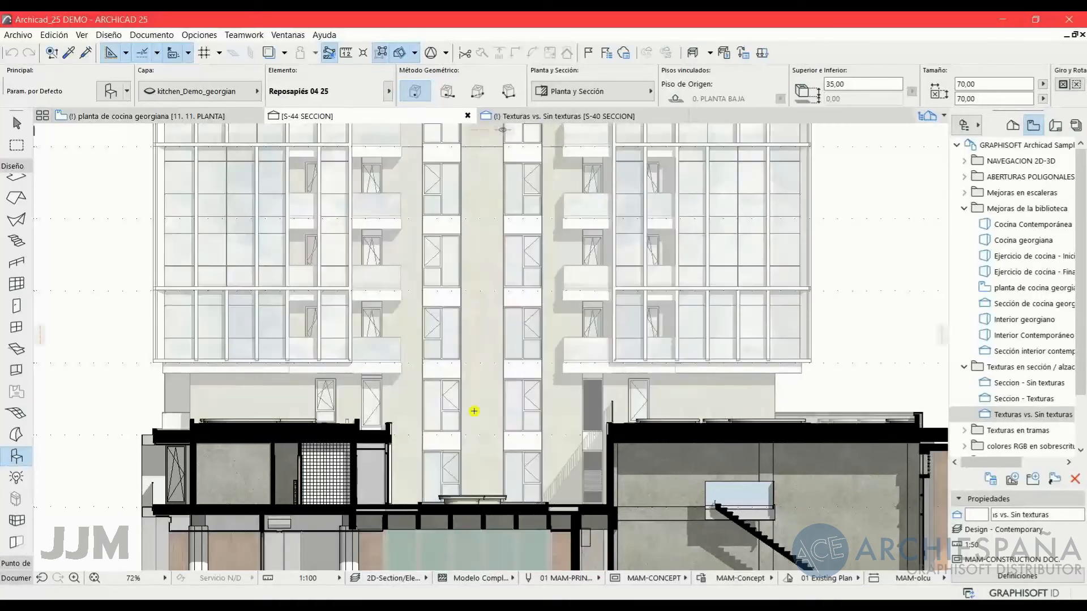
right_click(115, 261)
click(171, 327)
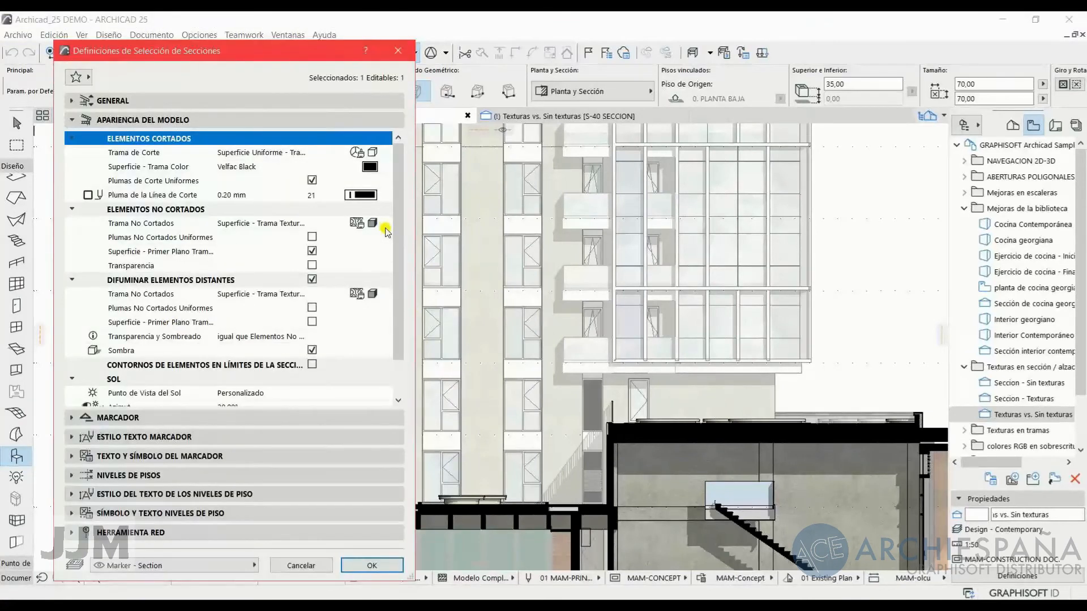
click(386, 293)
click(433, 307)
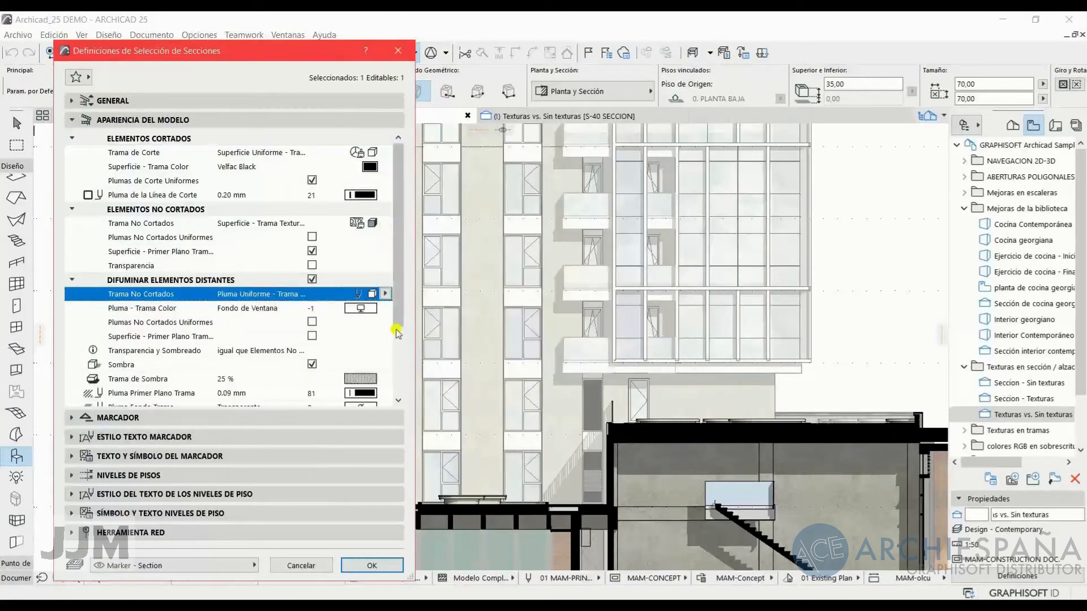
click(313, 365)
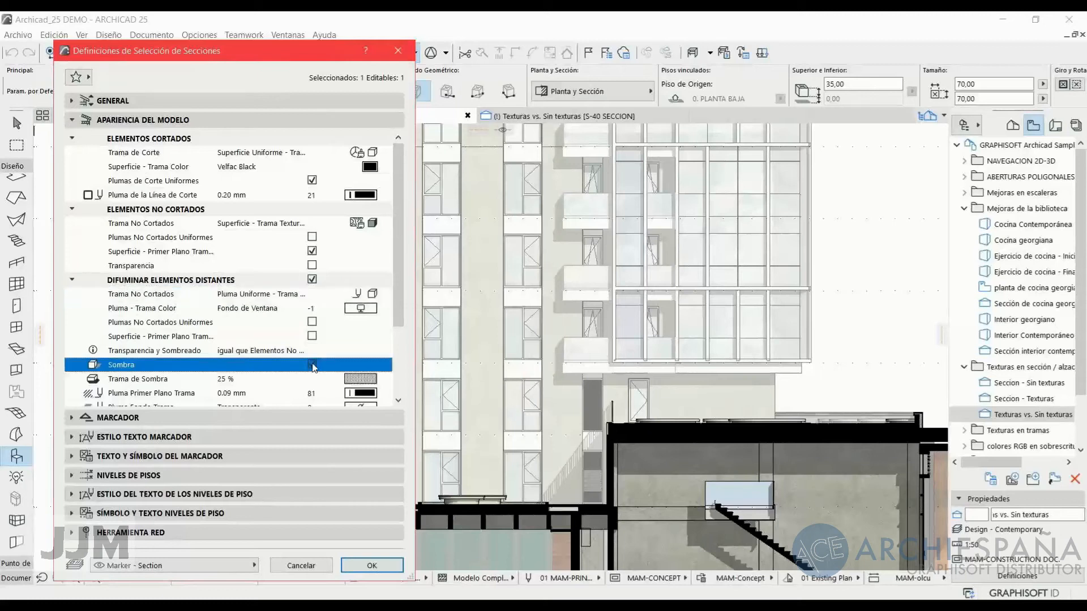
click(370, 565)
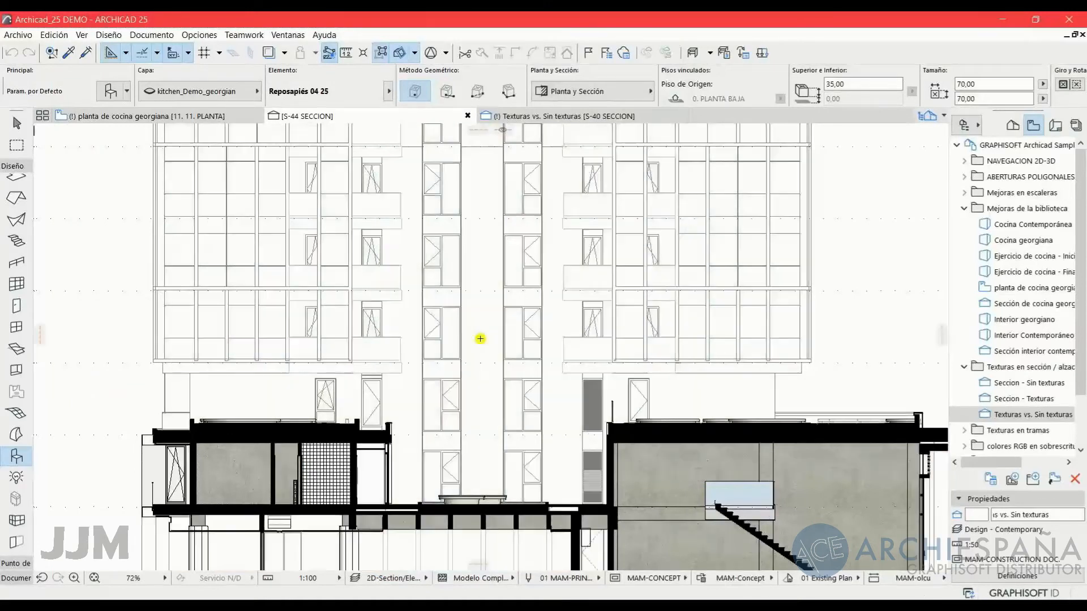
In the Texturas vs. Sin texturas section, set the uncut elements' fill to Superficie - Trama Textura
click(515, 116)
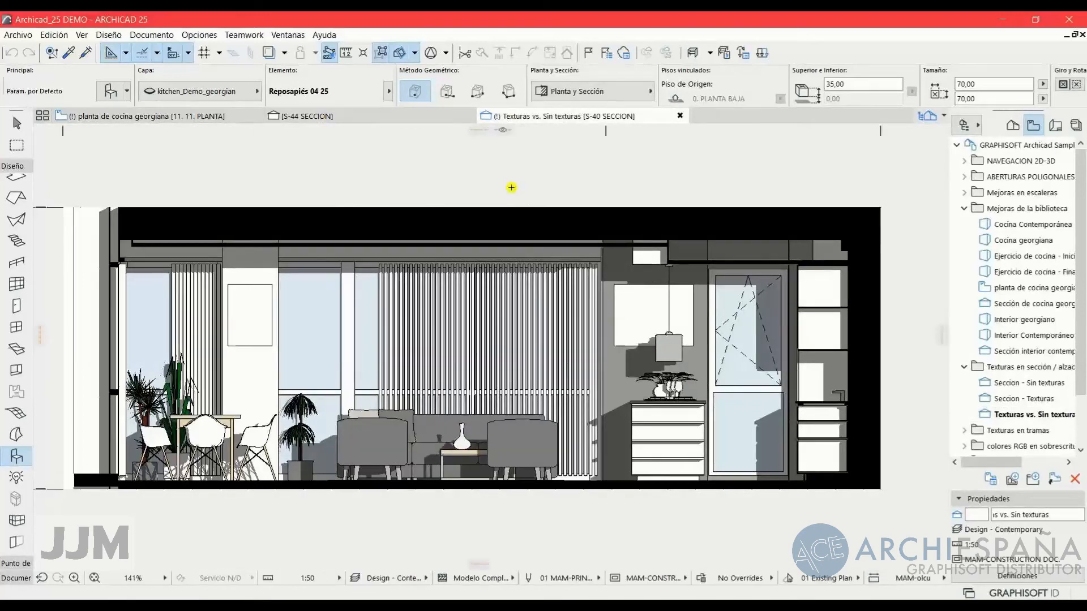
right_click(327, 173)
click(396, 238)
click(385, 209)
click(464, 283)
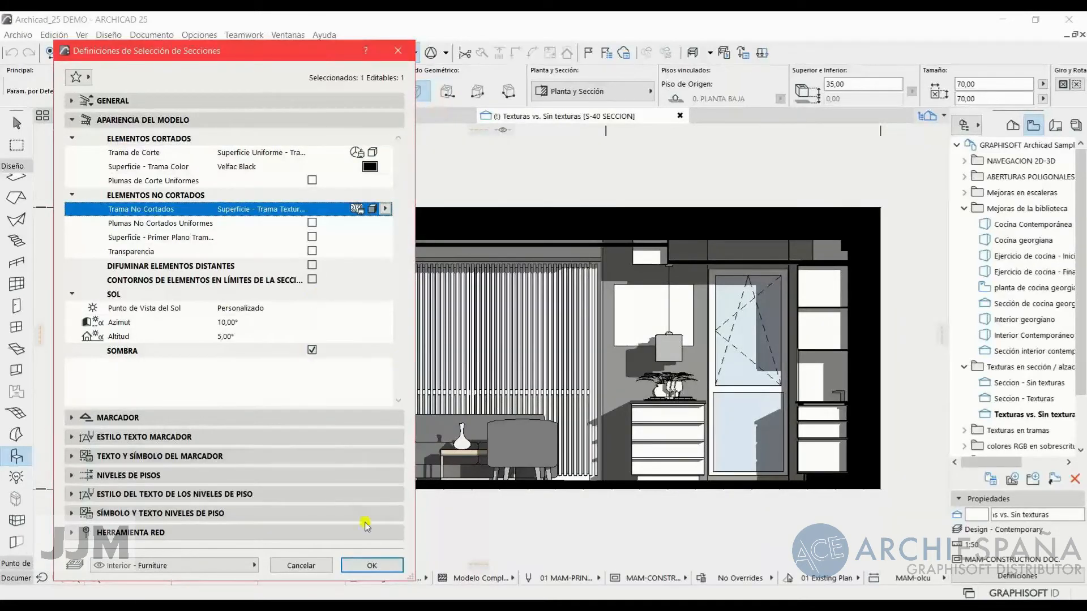
click(371, 564)
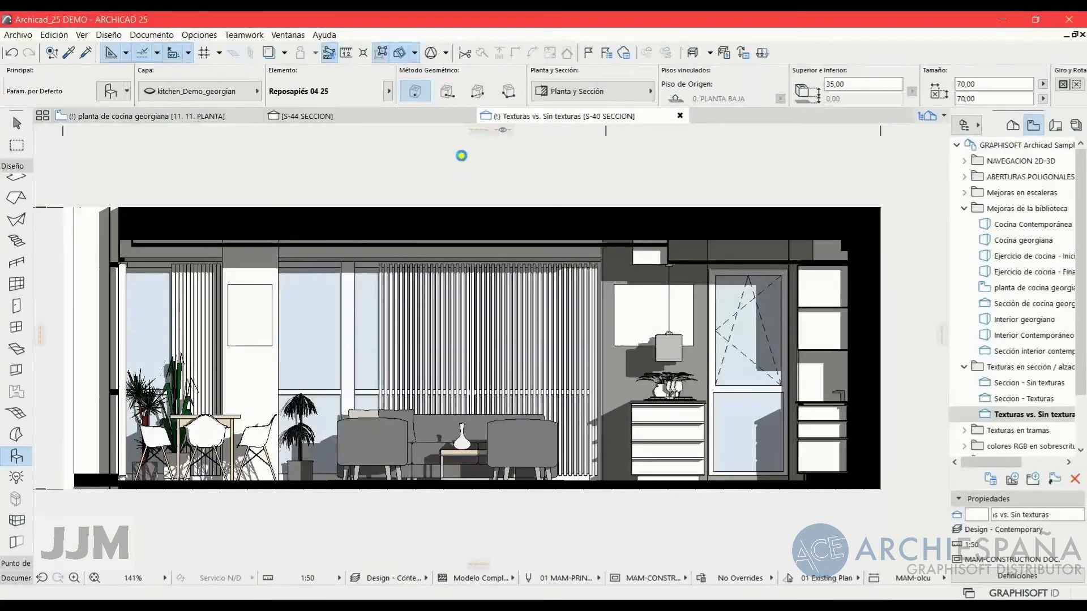
scroll(467, 424, up, 5)
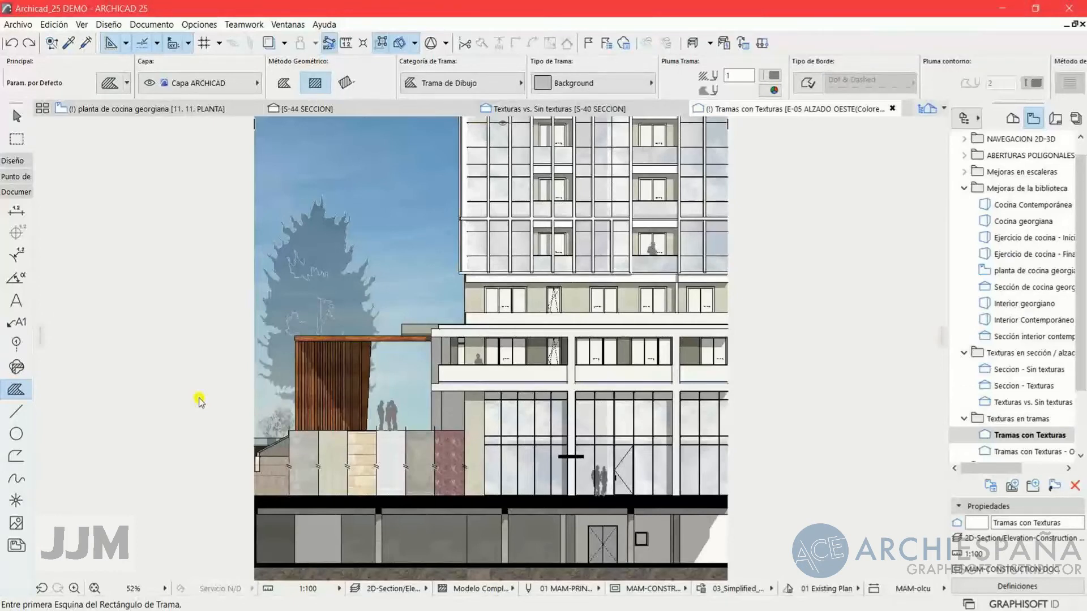
Set the Fill tool defaults to the Superficie (Trama Envolvente) category with the Stone - pietra surface shown as Superficie - Trama Textura
double_click(15, 391)
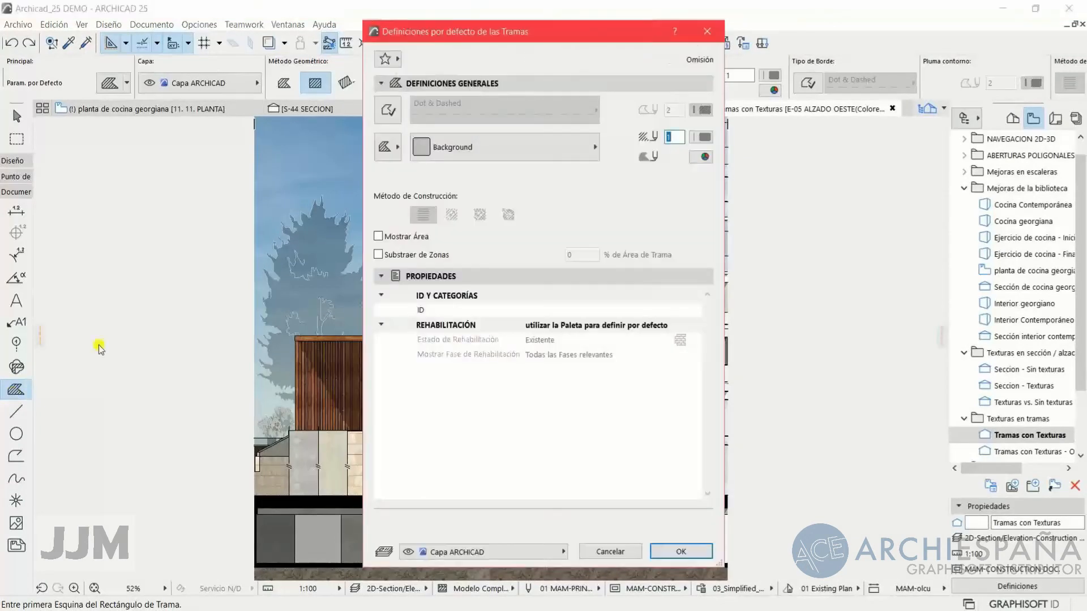
click(384, 149)
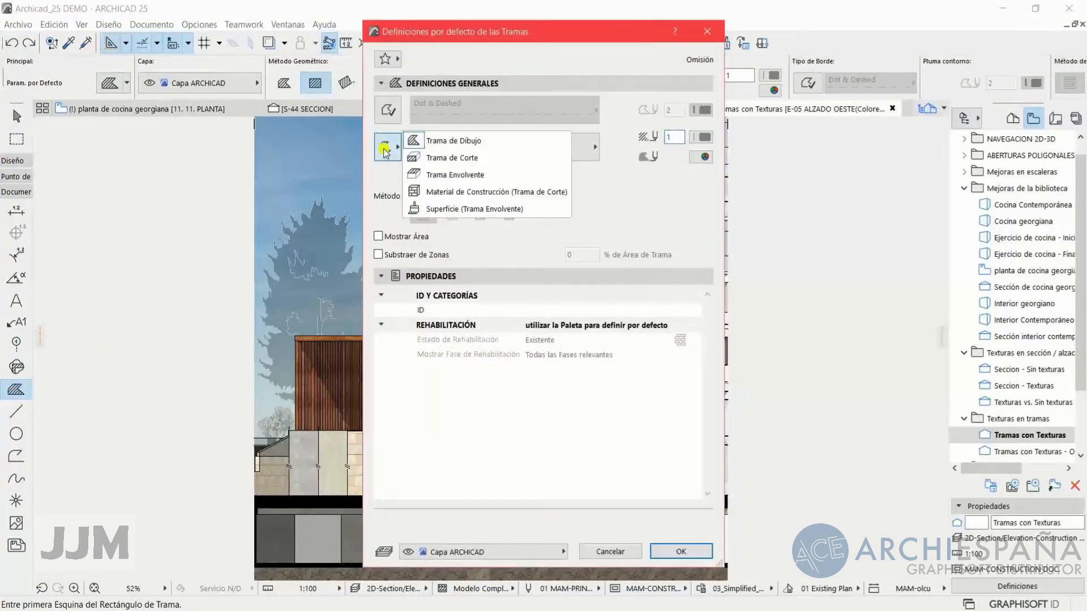
click(444, 209)
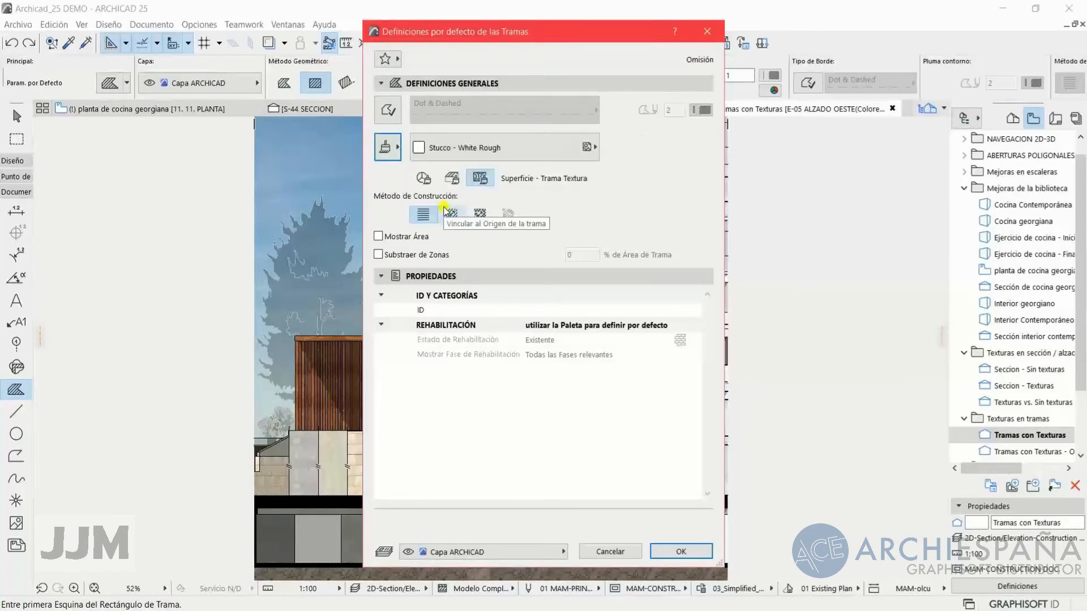
click(466, 148)
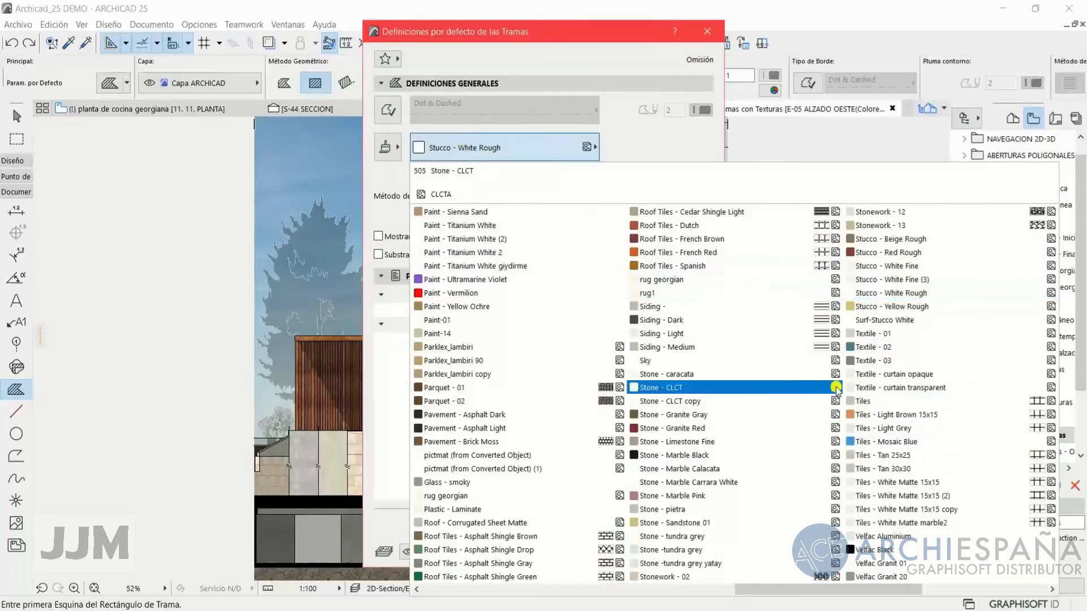
click(708, 513)
click(482, 179)
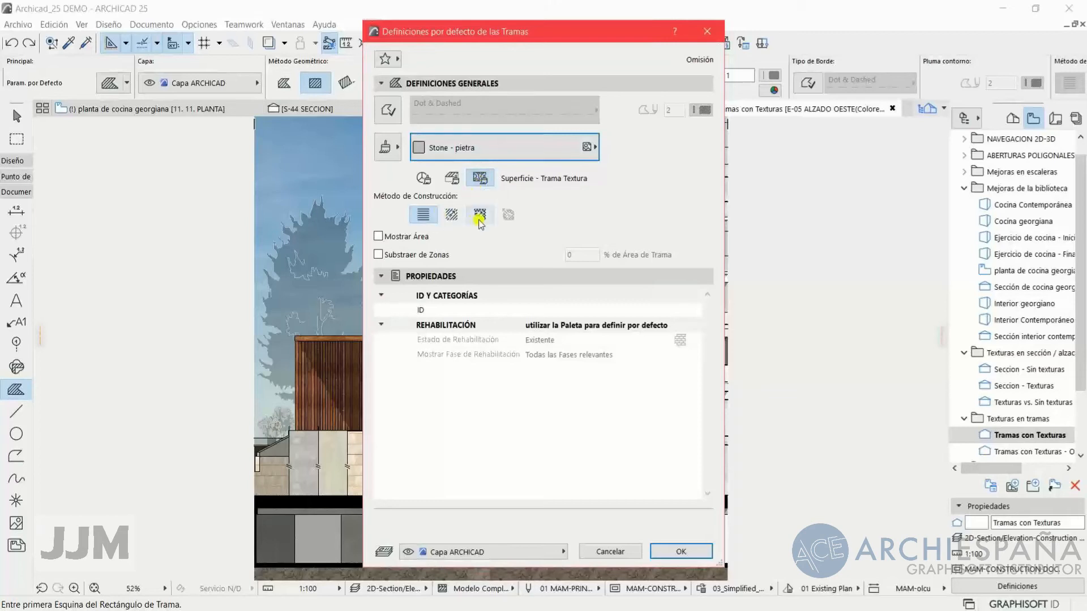
click(682, 552)
Draw a rectangular textured fill covering the third wall panel, the beige stone one below the wooden slats
scroll(361, 451, up, 3)
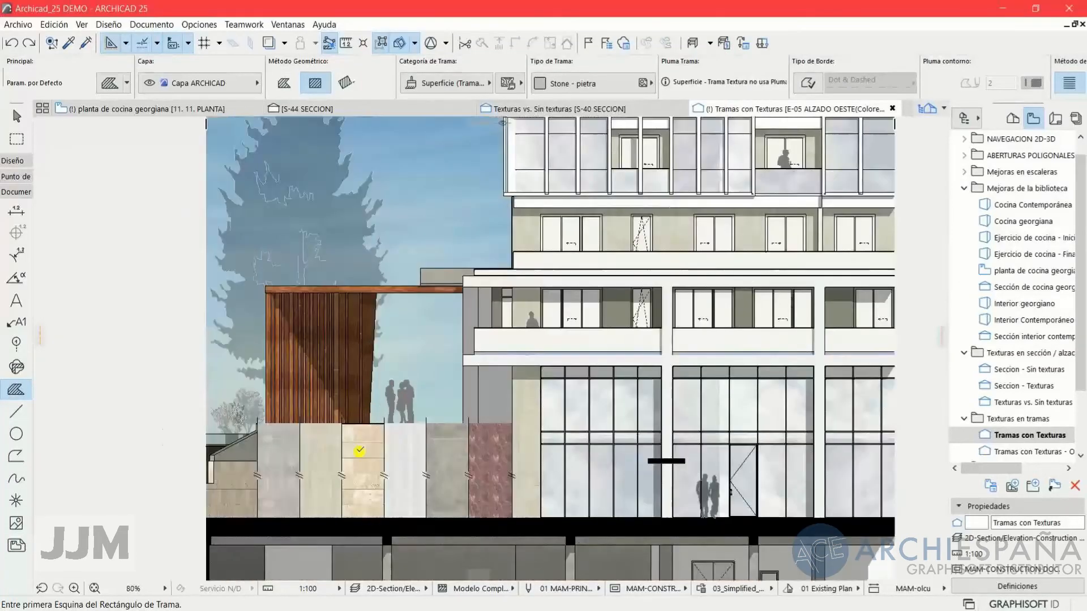
scroll(360, 451, up, 6)
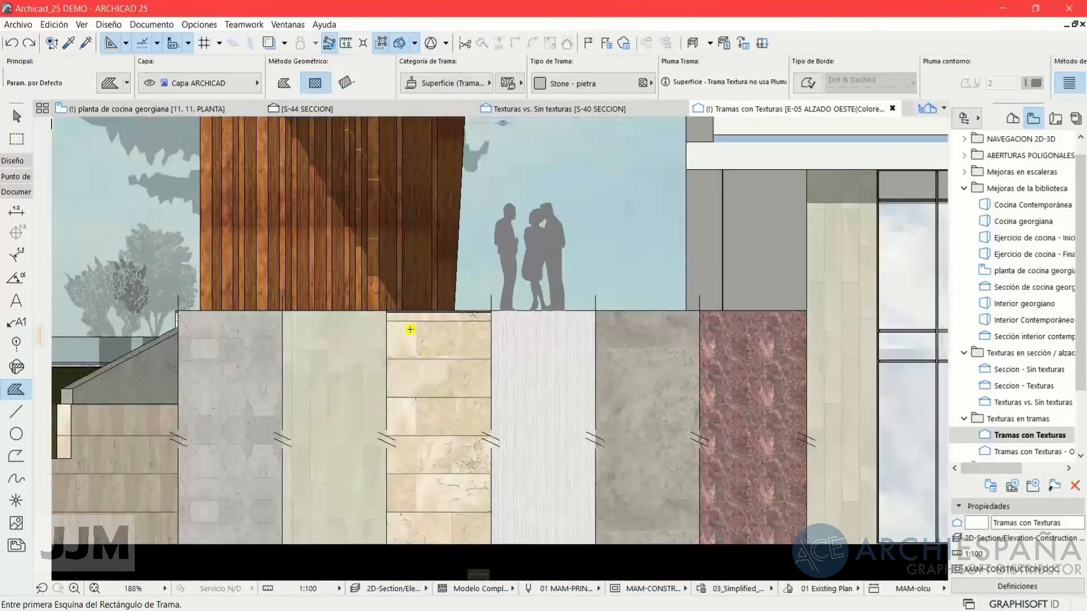
click(386, 310)
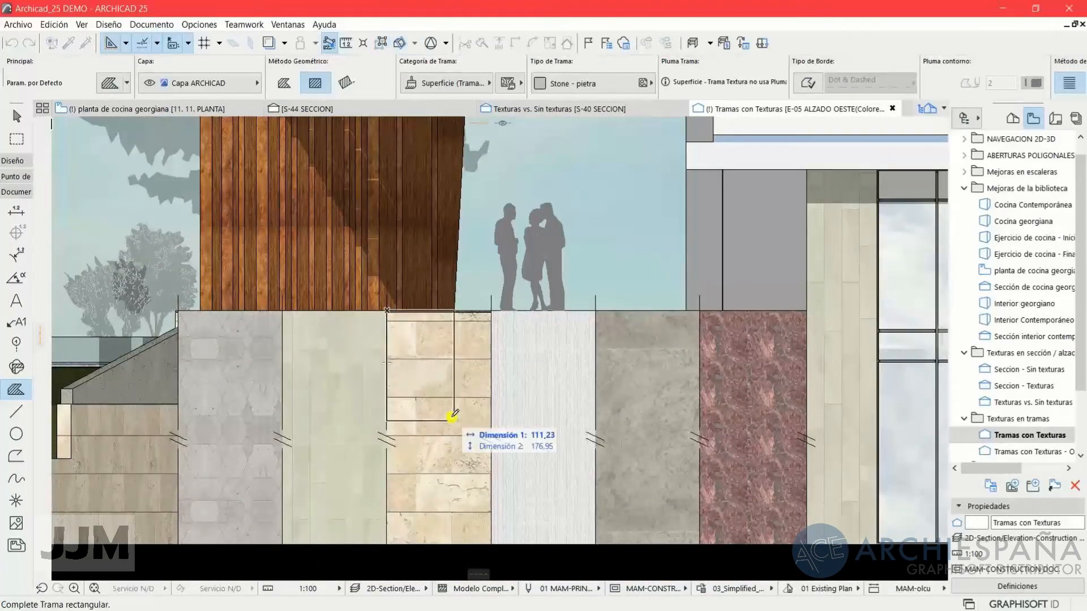
click(491, 543)
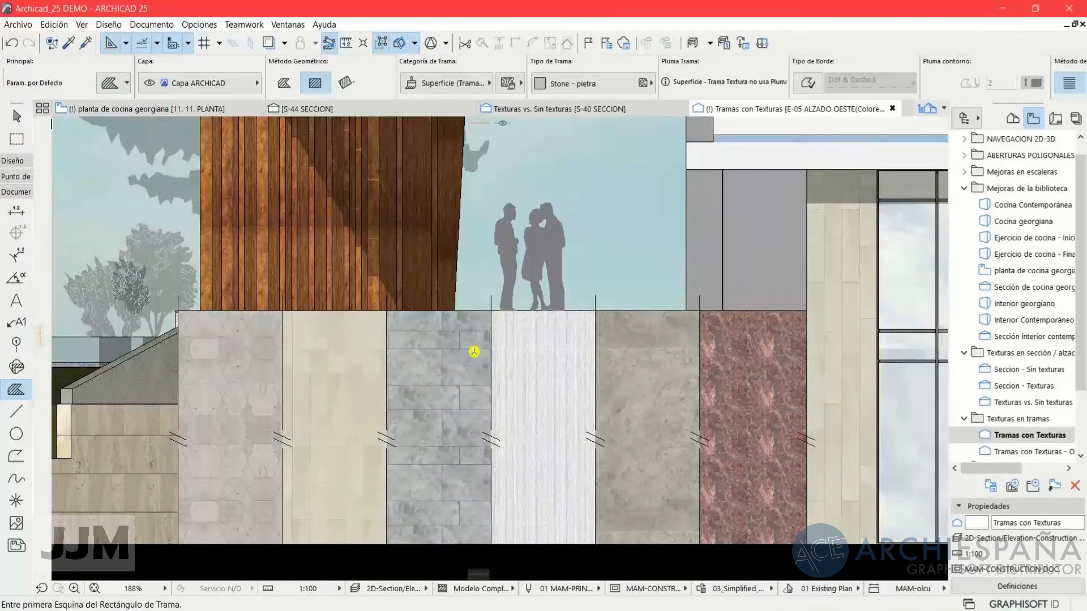
Examine the whole west elevation and select the sky fill to check its surface setting
scroll(473, 347, down, 5)
middle_drag(479, 347, 447, 371)
scroll(478, 355, down, 2)
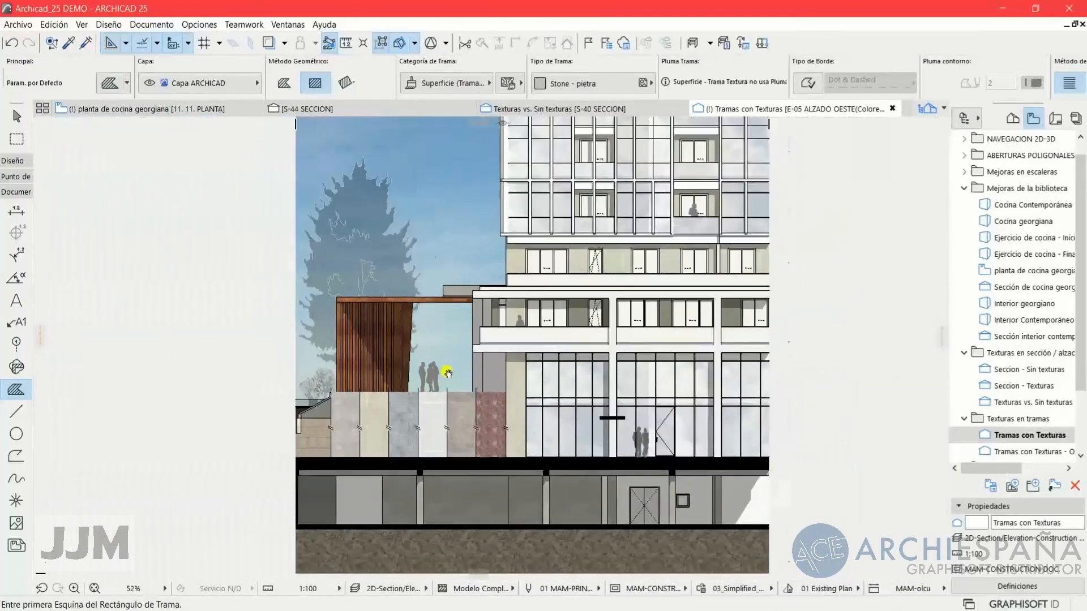
scroll(451, 374, up, 1)
shift+click(444, 216)
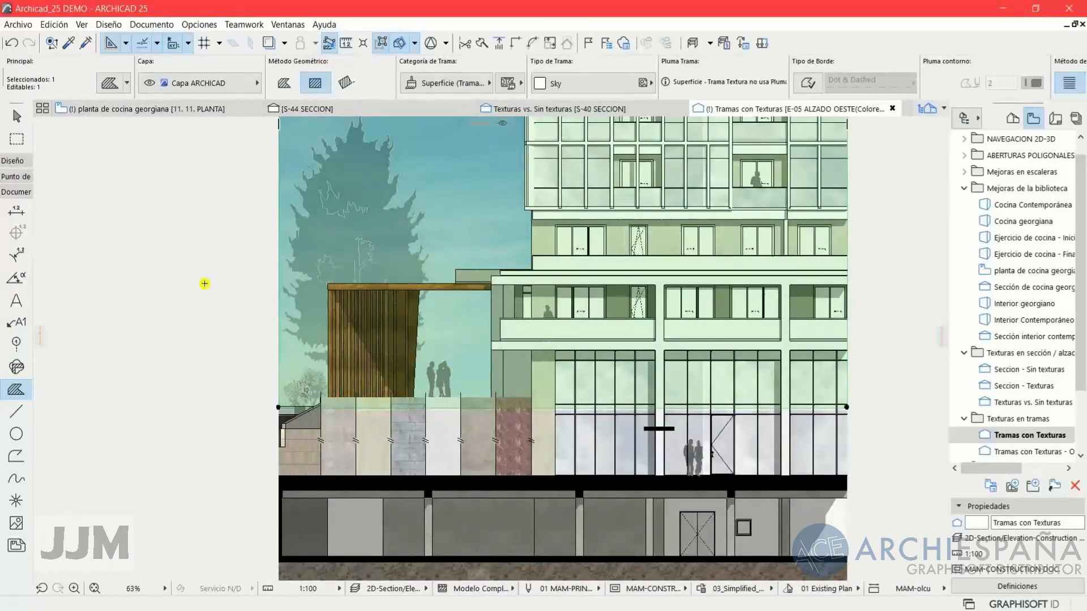
key(Escape)
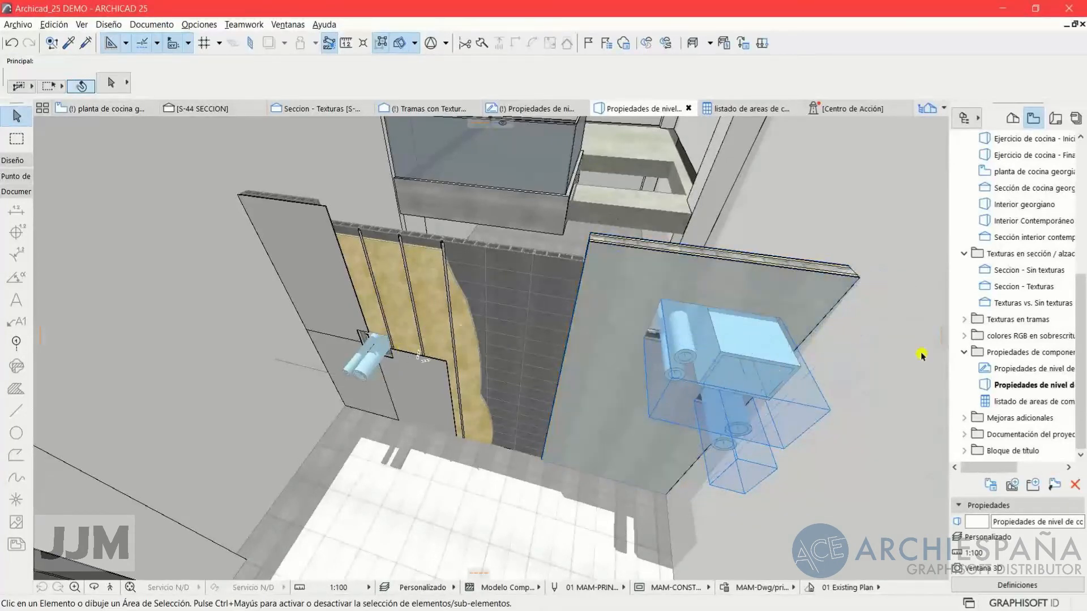
Review the listado de areas de componentes schedule and return to the component-level properties 3D view
click(1007, 403)
double_click(1007, 403)
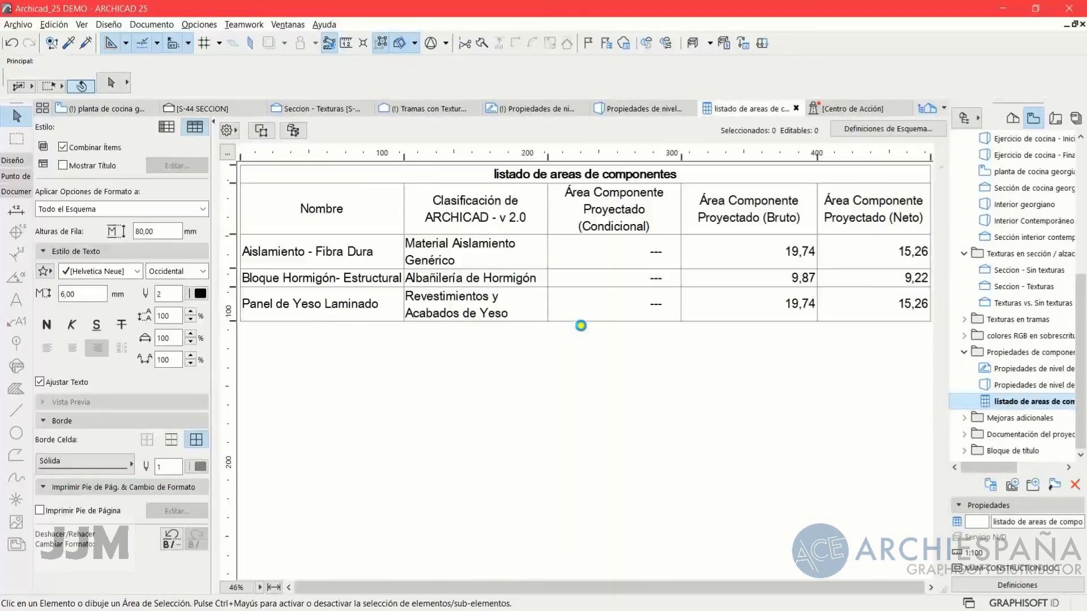
double_click(970, 386)
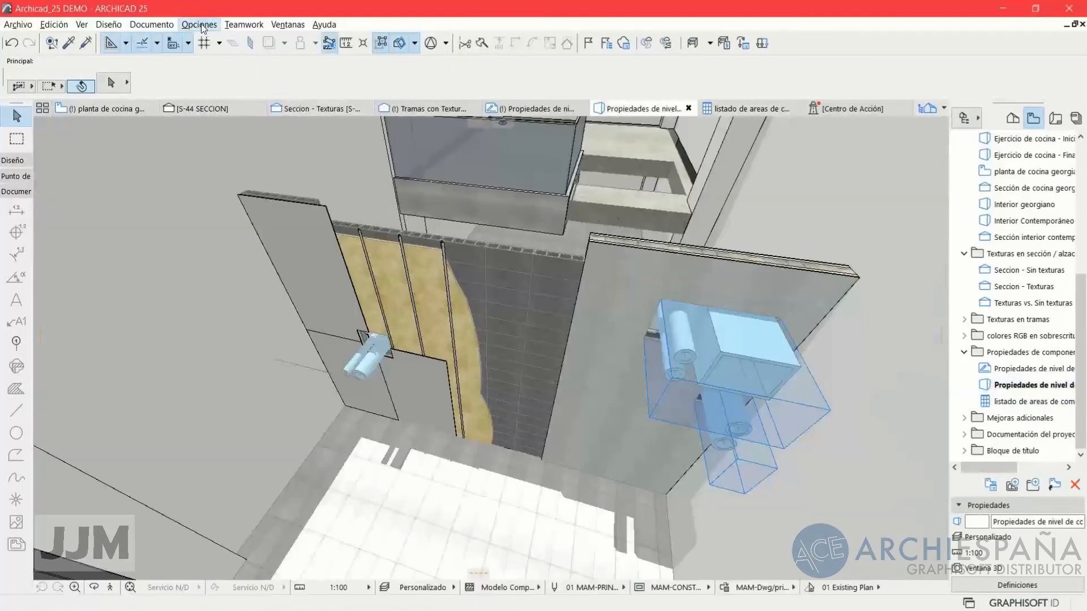
Add an Área del Componente (Condicional) rule for ignoring component openings to the project's Reglas de Cálculo, with a size of 0,50 m²
click(199, 24)
mouse_move(251, 226)
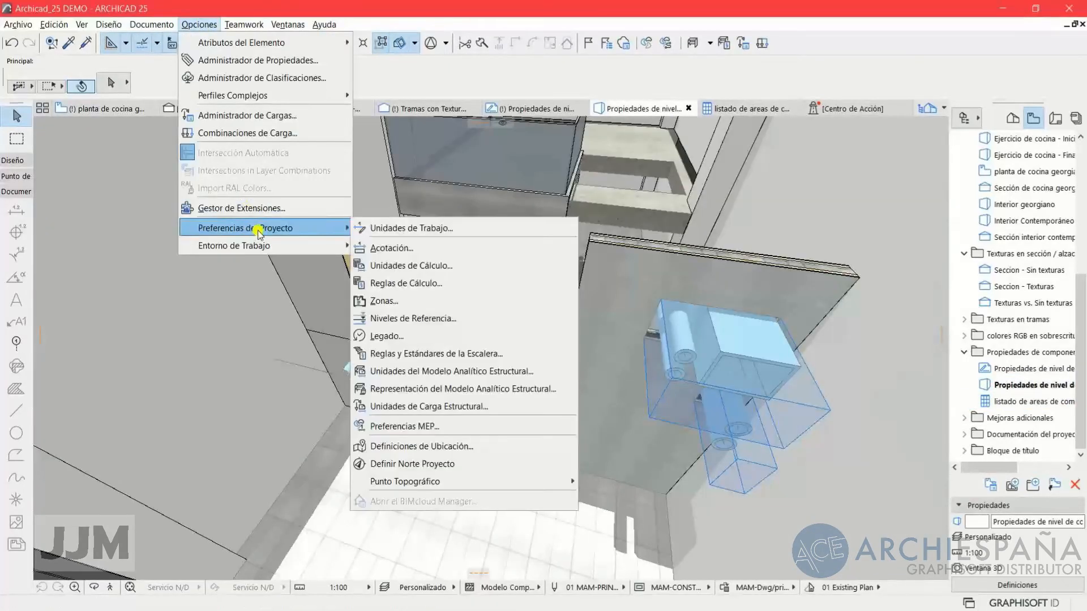
click(408, 279)
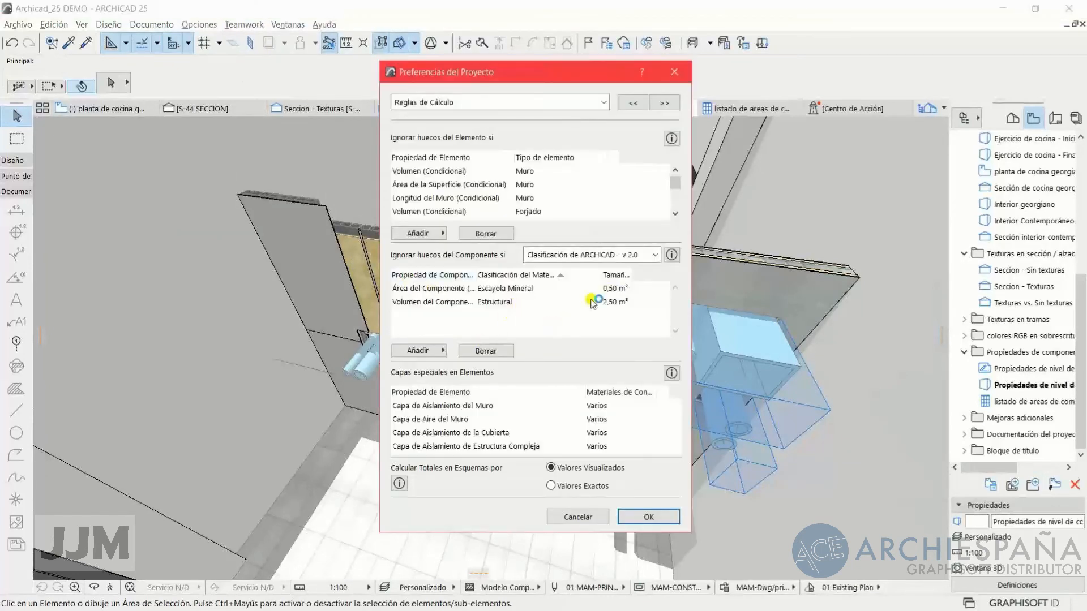
click(435, 351)
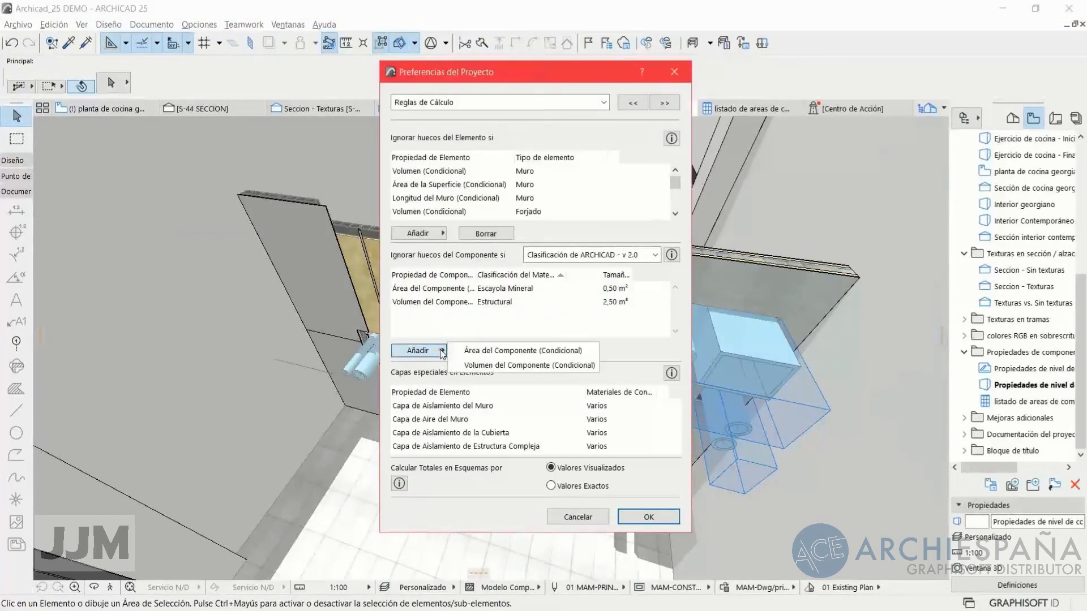
click(475, 351)
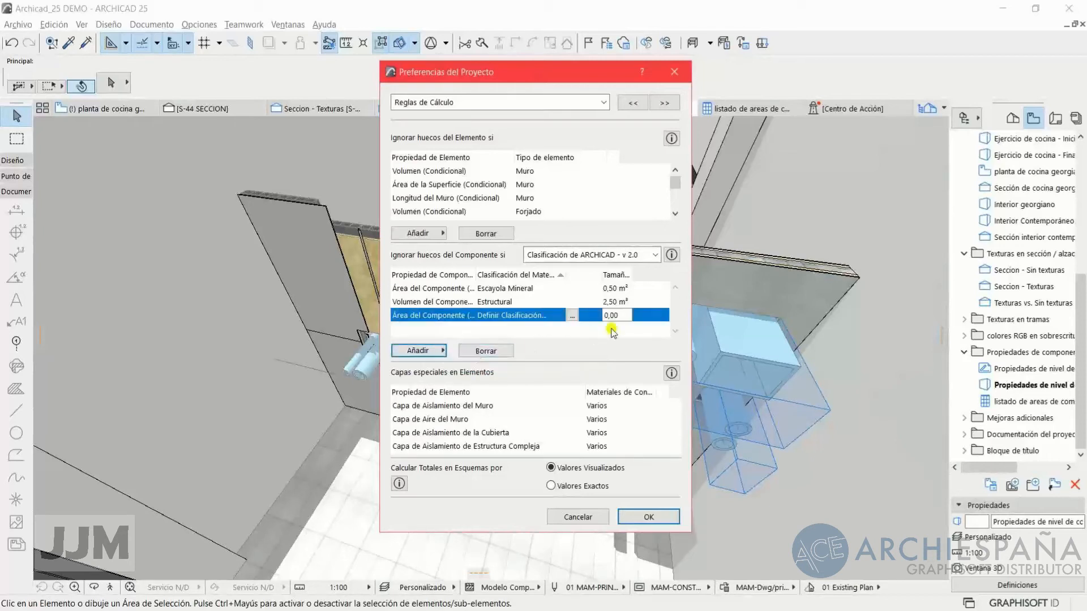
double_click(615, 315)
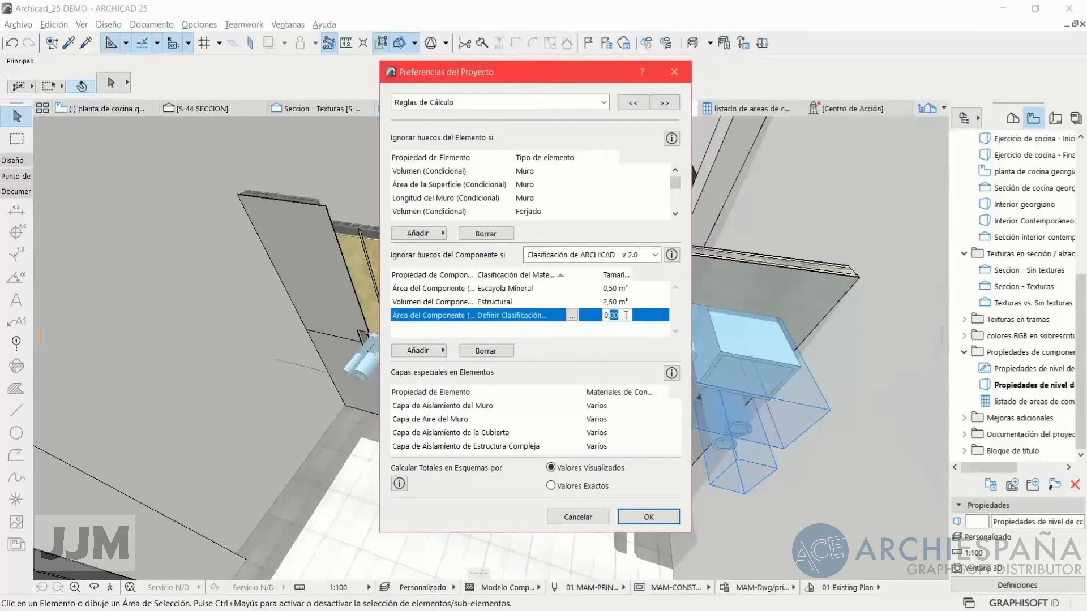
text(5)
Assign the Albañilería de Hormigón classification to the new component area rule and reopen the listado de areas de componentes schedule
click(572, 316)
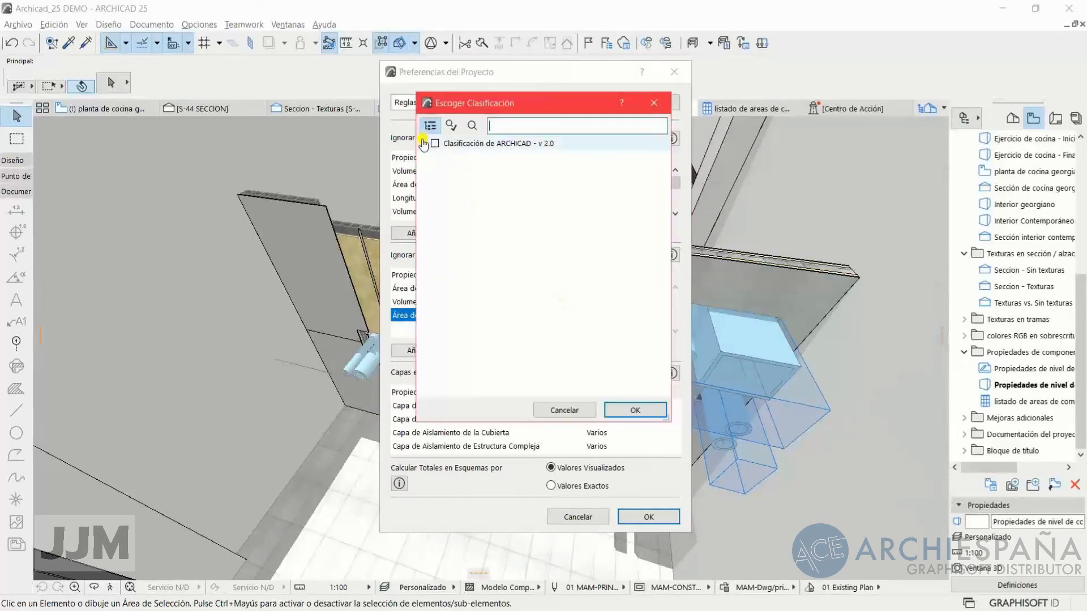
click(424, 143)
click(434, 218)
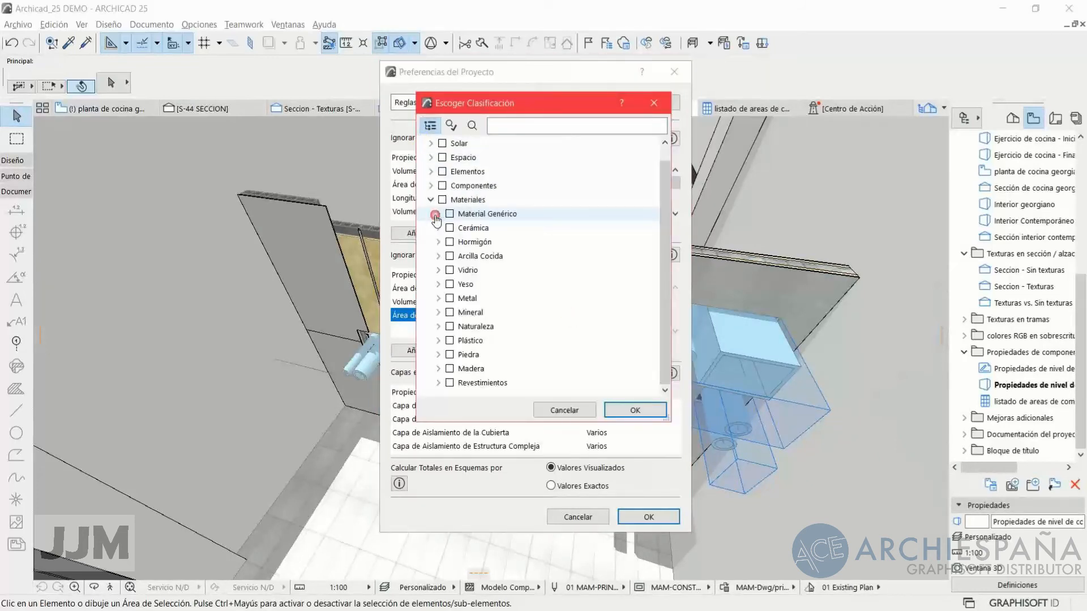
click(437, 243)
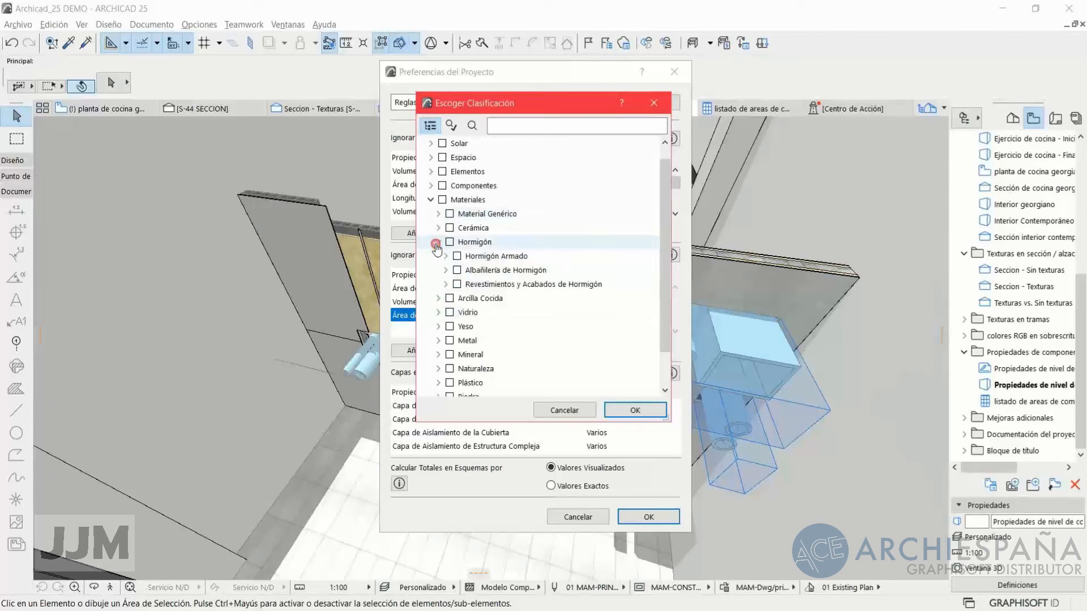
click(447, 270)
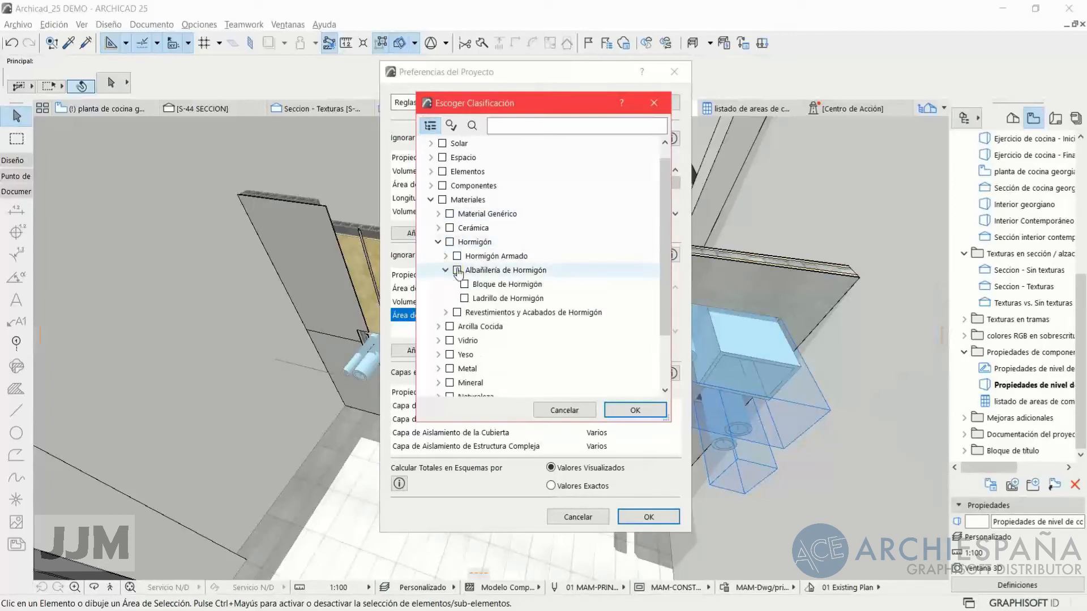
click(635, 410)
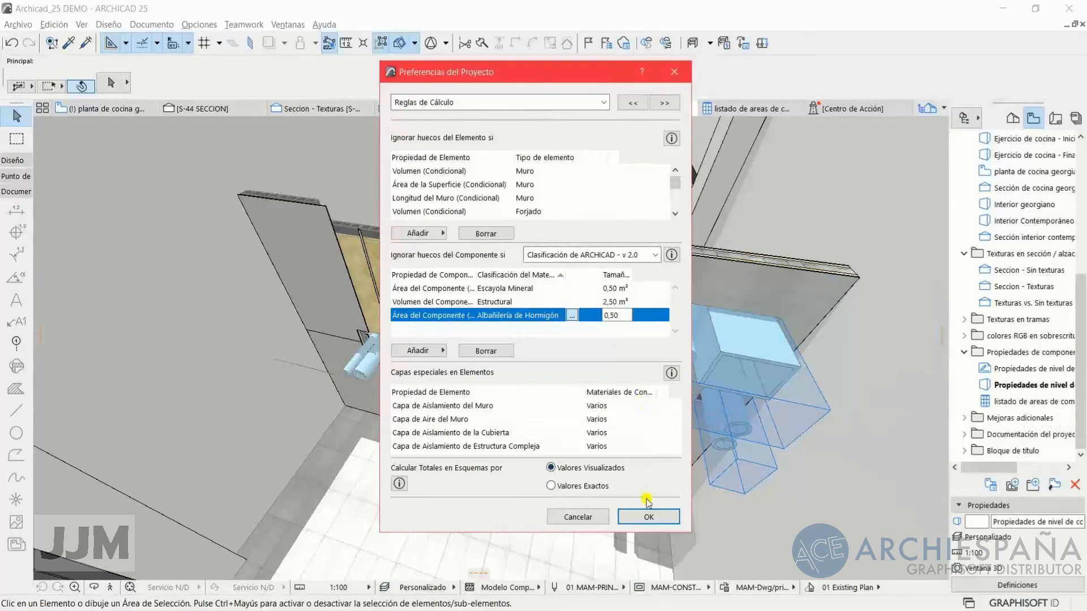
click(648, 517)
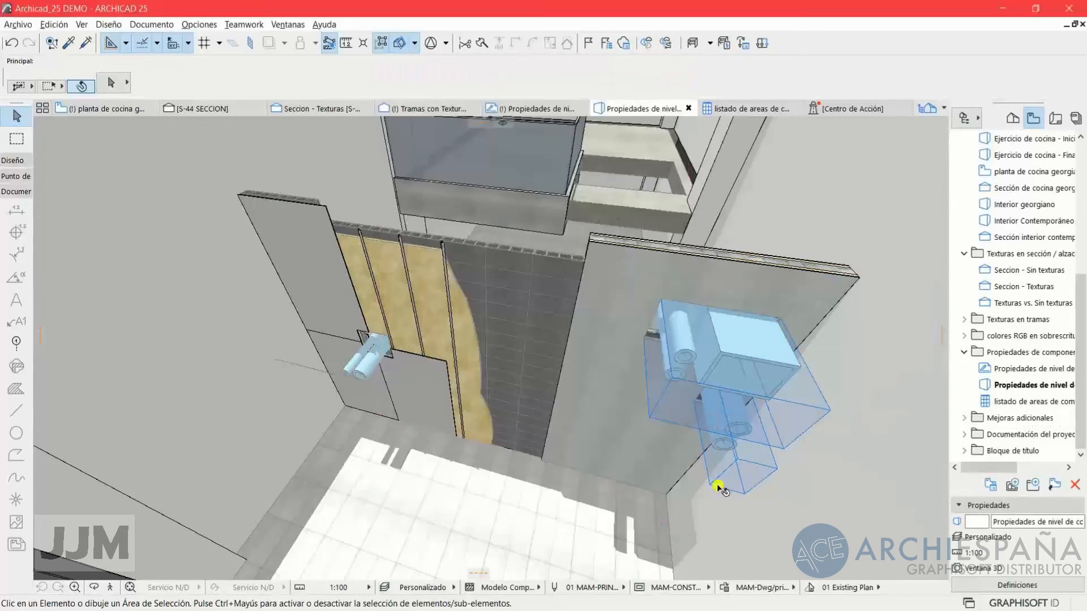
double_click(1008, 401)
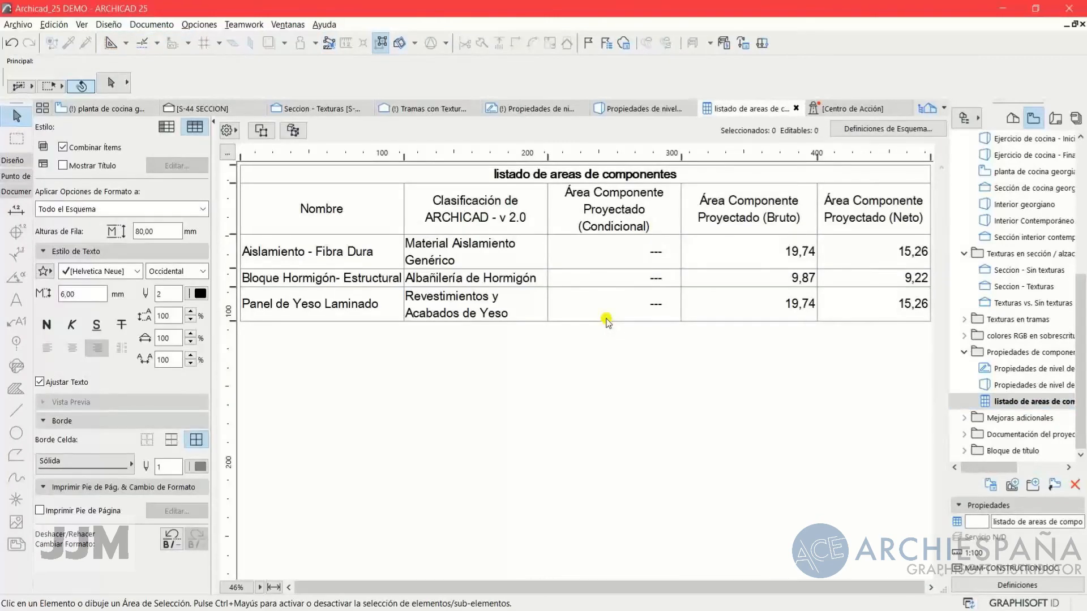
Rebuild the listado de areas de componentes schedule
click(228, 131)
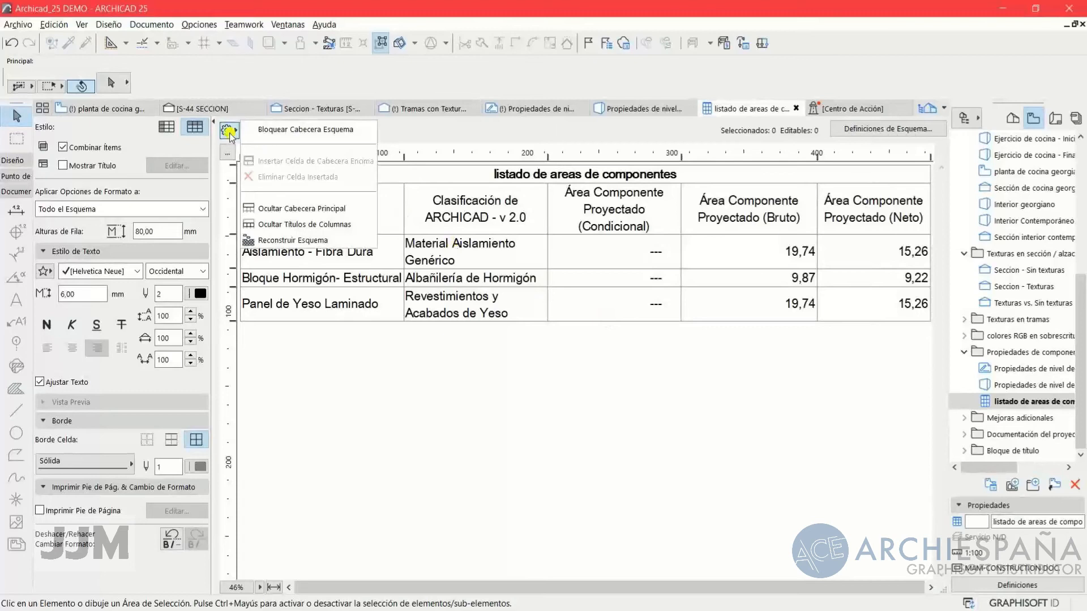
click(276, 240)
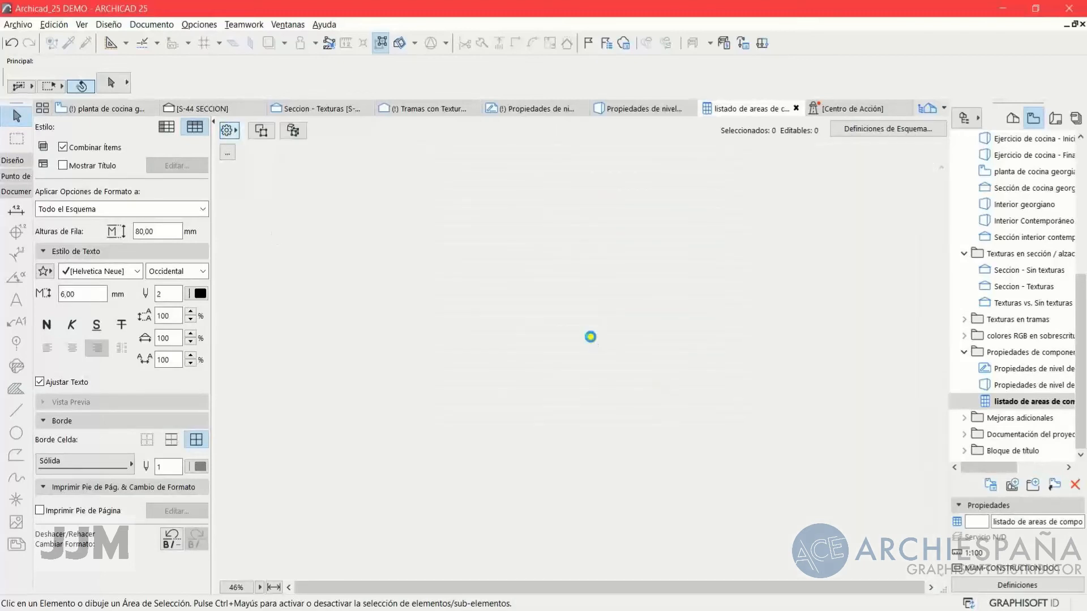
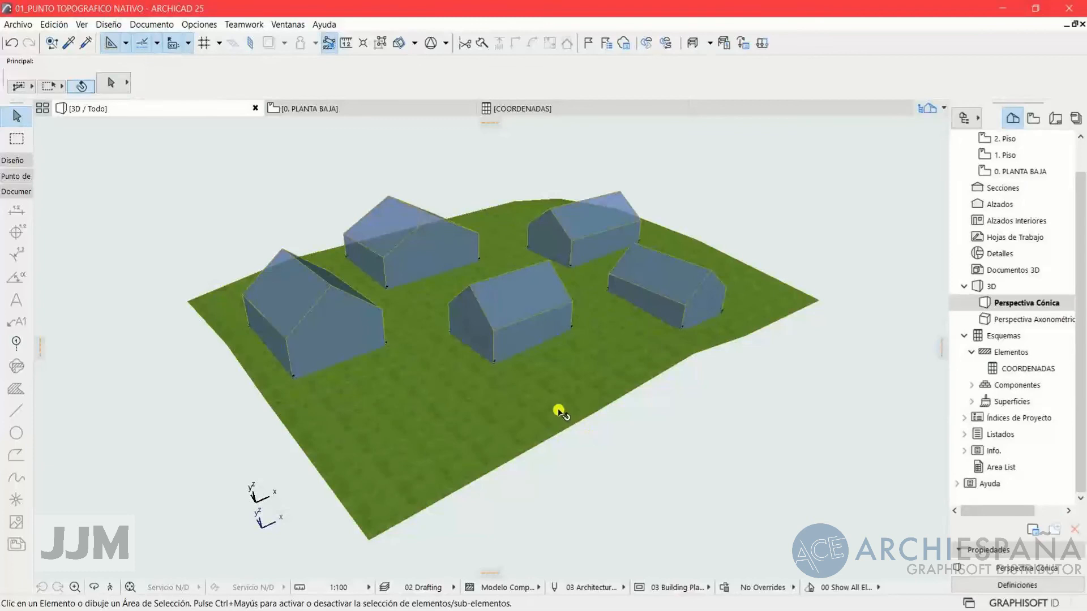
Open the PLANTA BAJA floor plan of the 01_PUNTO TOPOGRAFICO NATIVO project and display the survey point
scroll(508, 389, down, 1)
scroll(498, 366, up, 1)
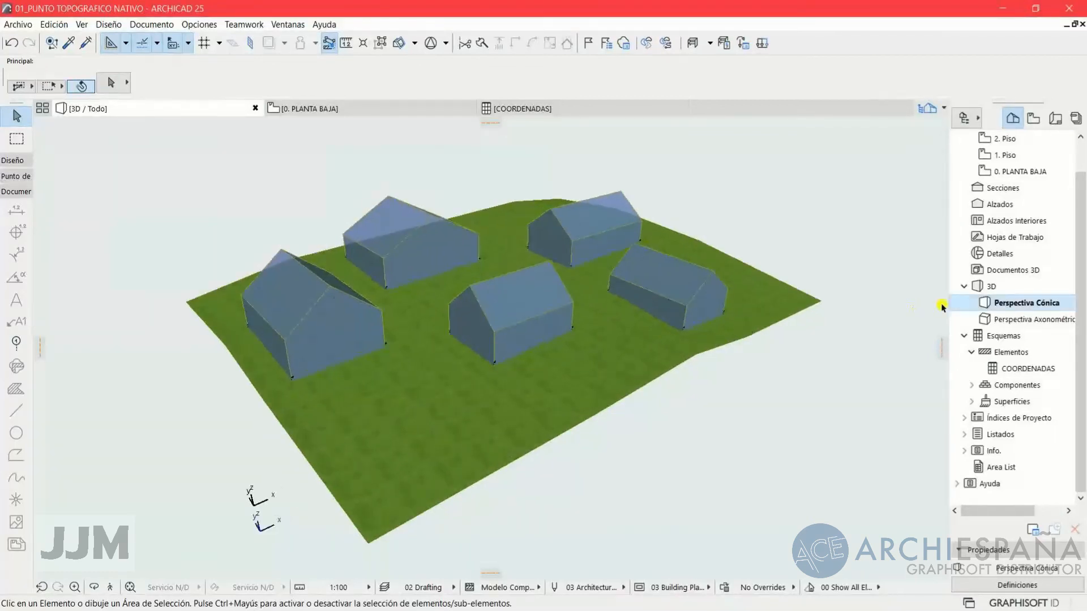
click(315, 107)
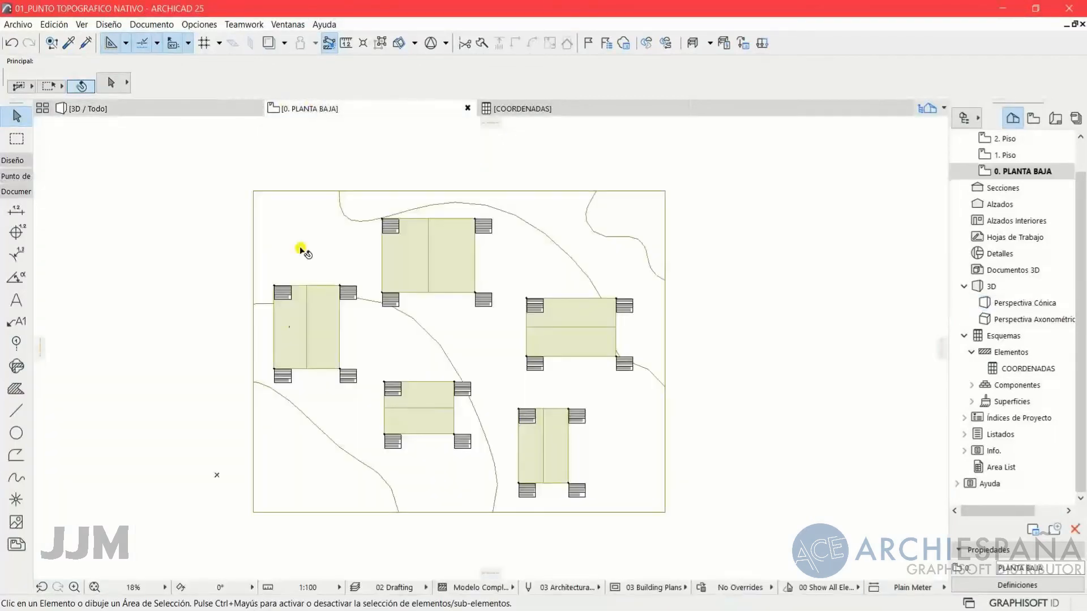
scroll(309, 365, up, 1)
scroll(309, 366, up, 2)
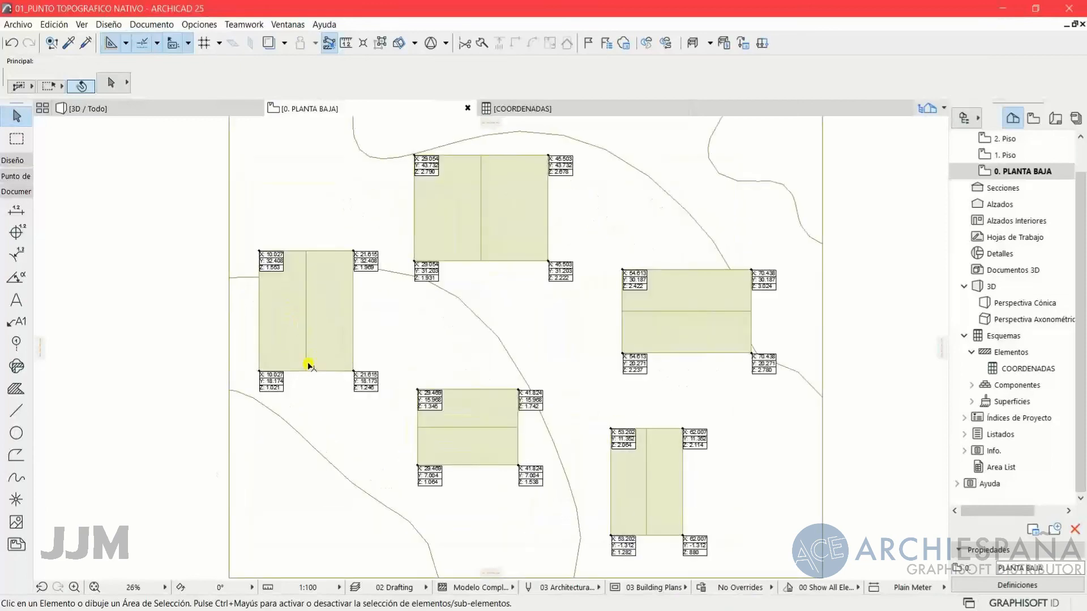
click(431, 43)
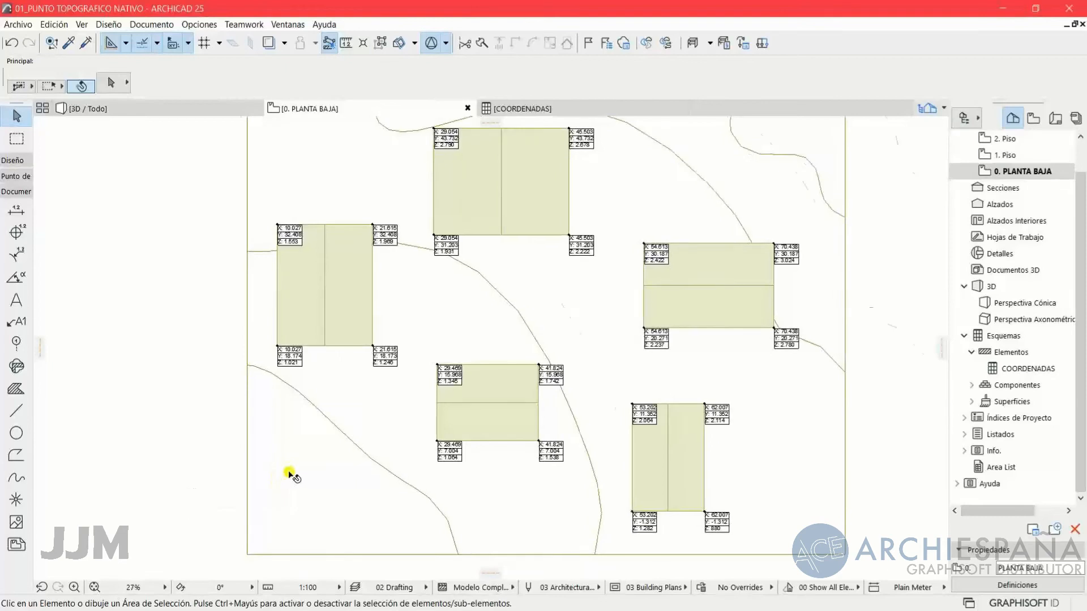
Move the survey point from the project origin to about 13197 in Dirección Este and 7054 in Dirección Norte
scroll(291, 474, up, 3)
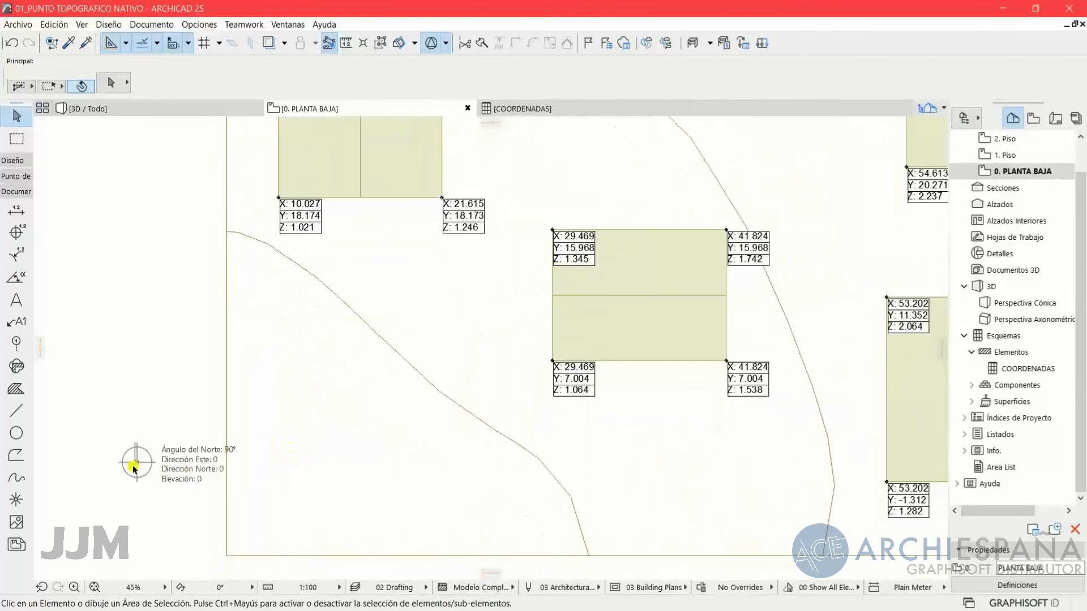
click(137, 462)
click(323, 360)
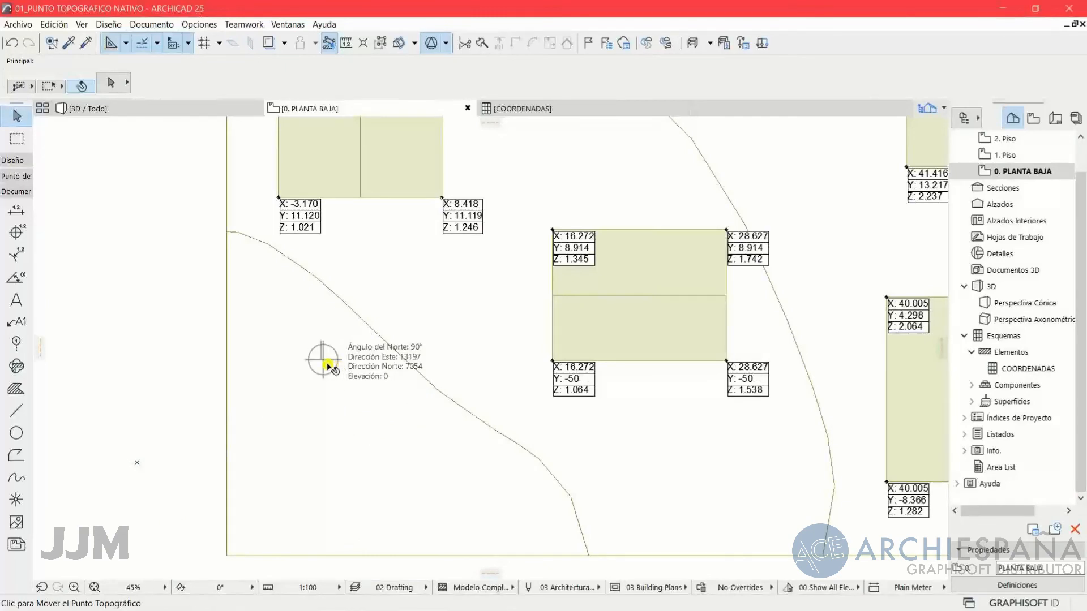
Rotate the survey point to a north angle of about 37° and open the COORDENADAS schedule
click(327, 361)
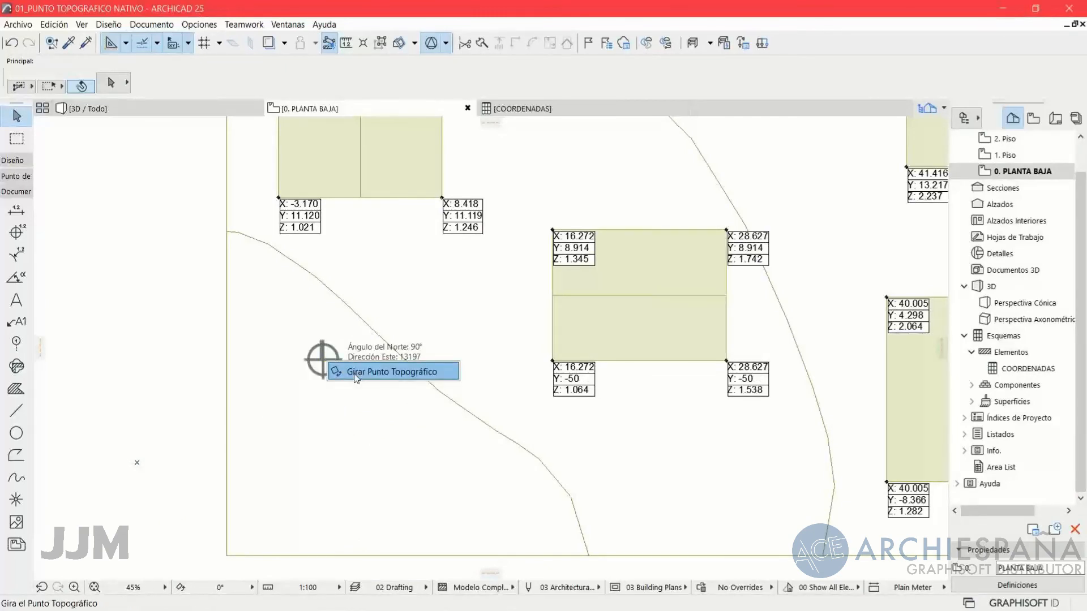
click(348, 370)
click(343, 347)
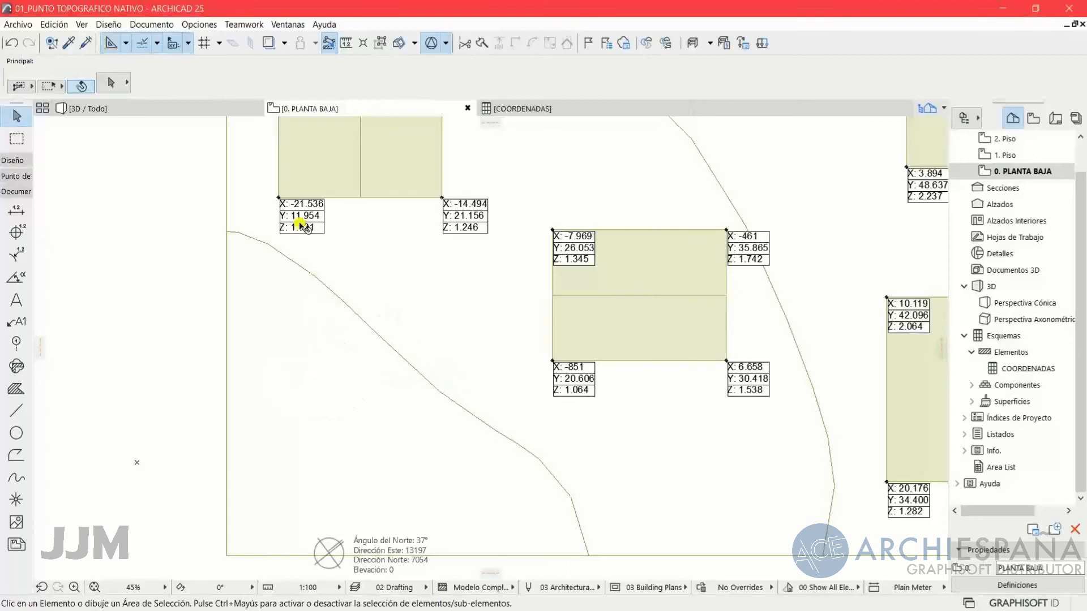
click(524, 108)
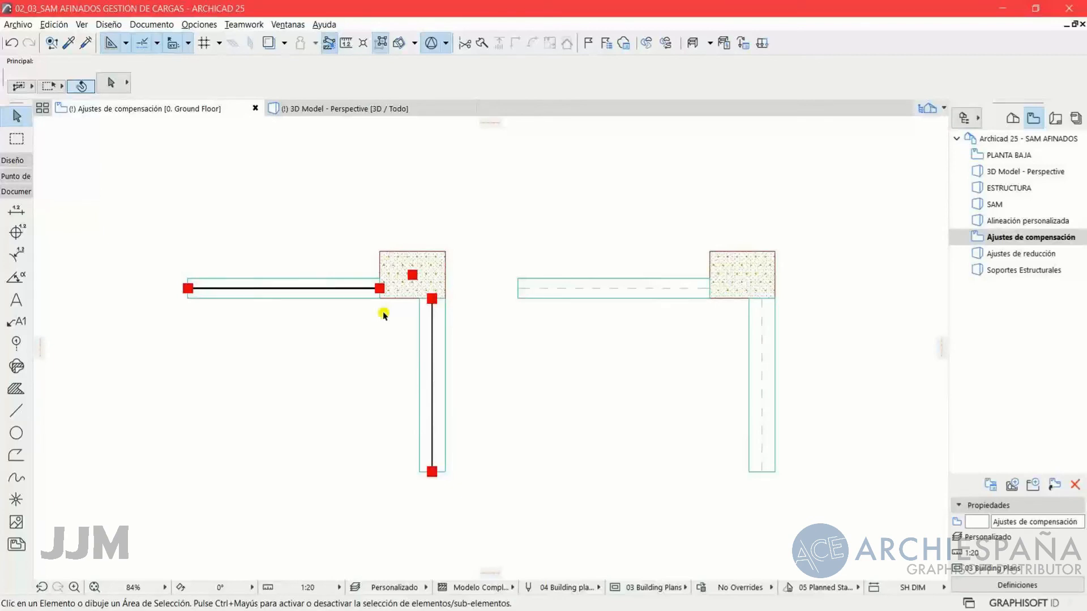
In the Ajustes de compensación view, display the structural analytical model with its nodes (Nodos) on the column and beams
scroll(383, 315, up, 5)
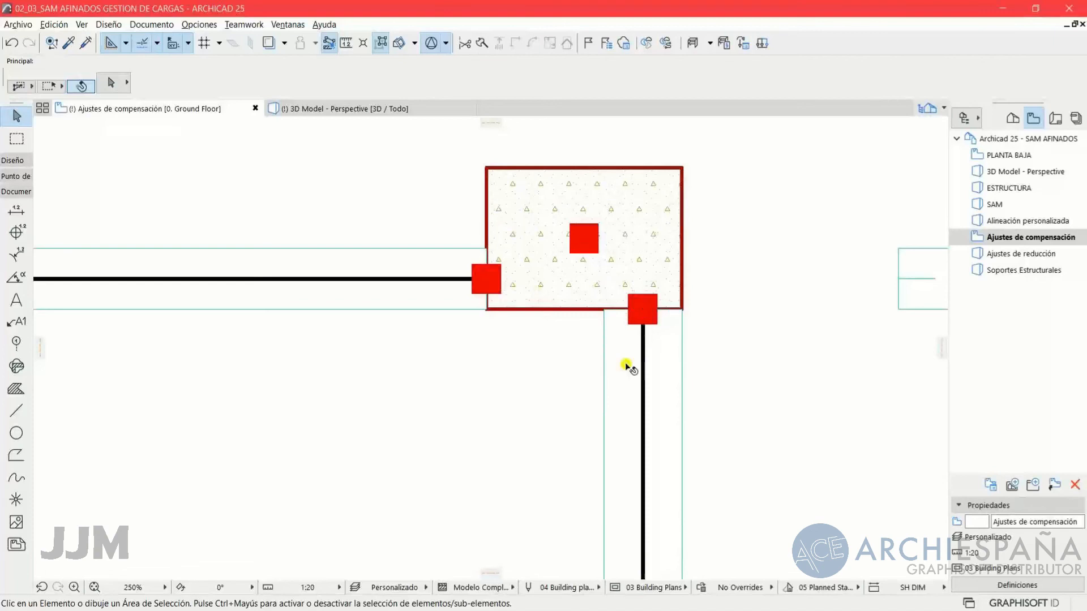
scroll(629, 368, down, 4)
double_click(1015, 240)
scroll(771, 283, up, 2)
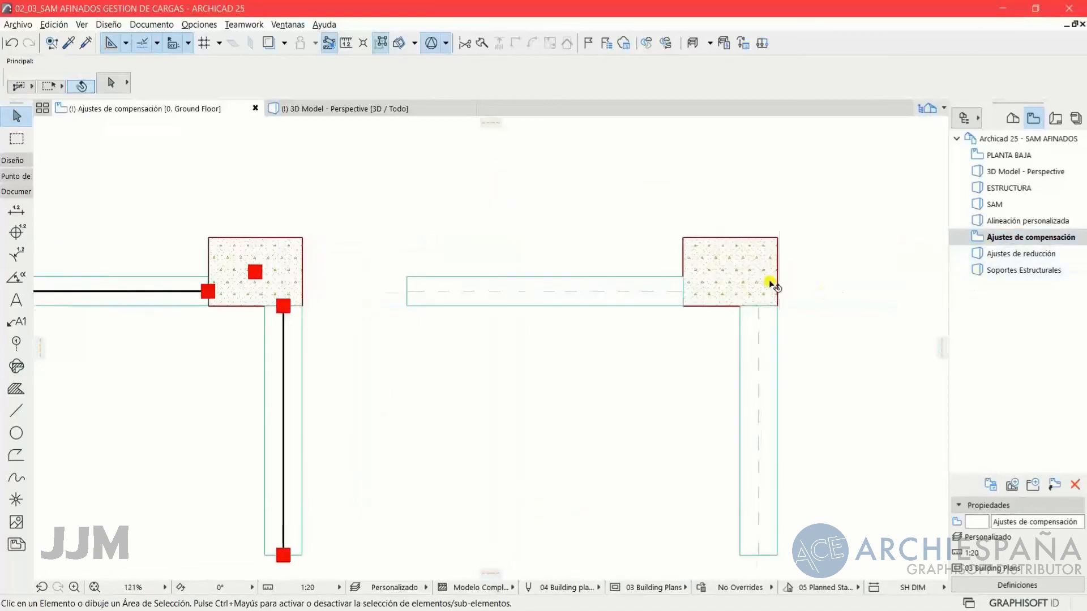
scroll(771, 283, up, 1)
click(693, 43)
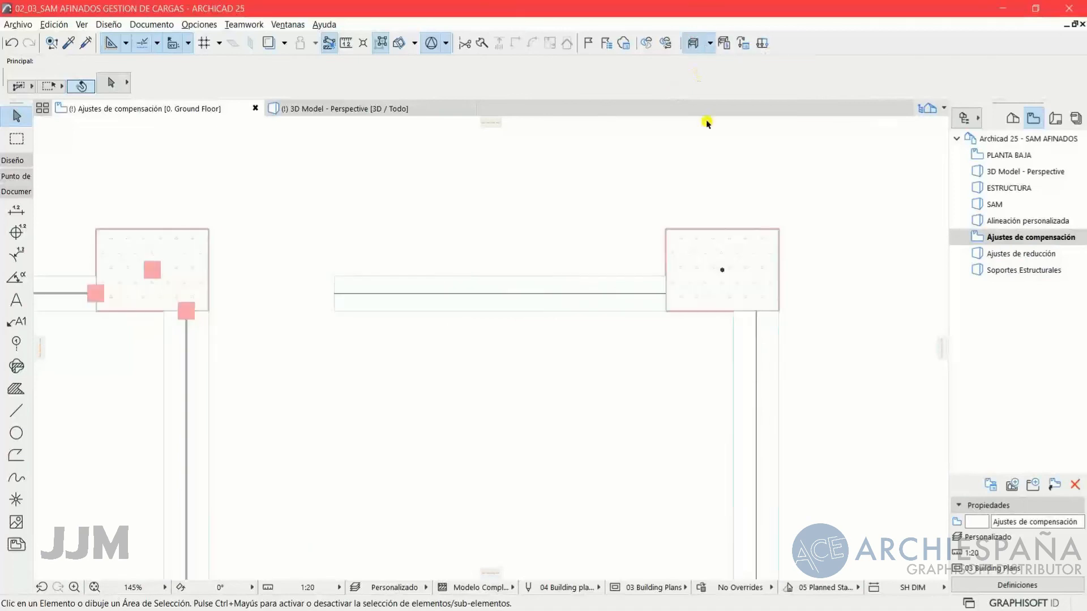
click(709, 44)
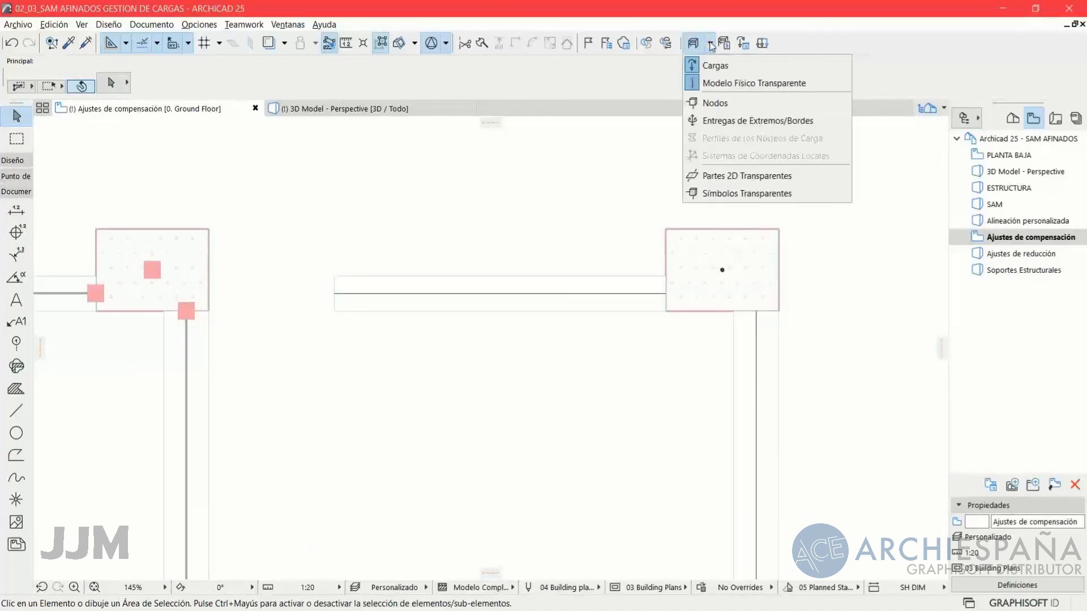
click(715, 103)
scroll(753, 344, down, 1)
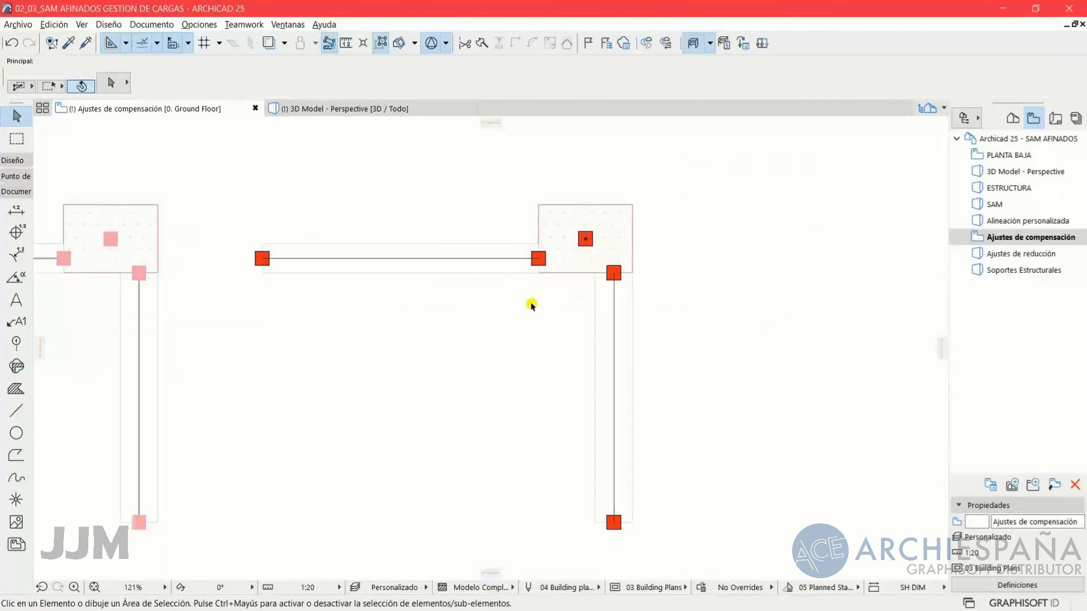
Create a new set of structural analytical model generation rules named Ajustes de compensación
click(725, 43)
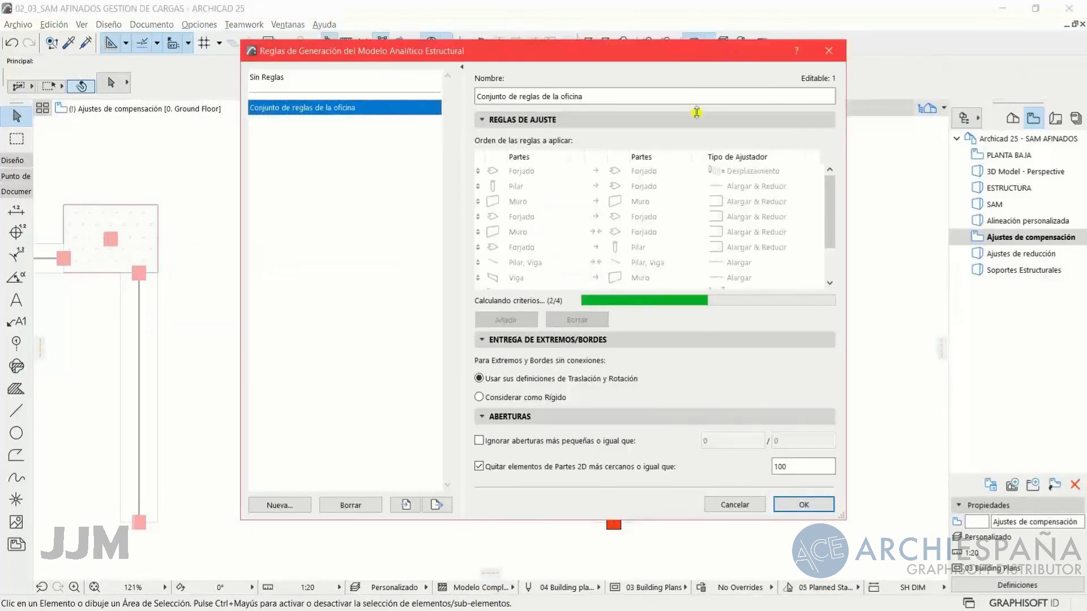
click(280, 505)
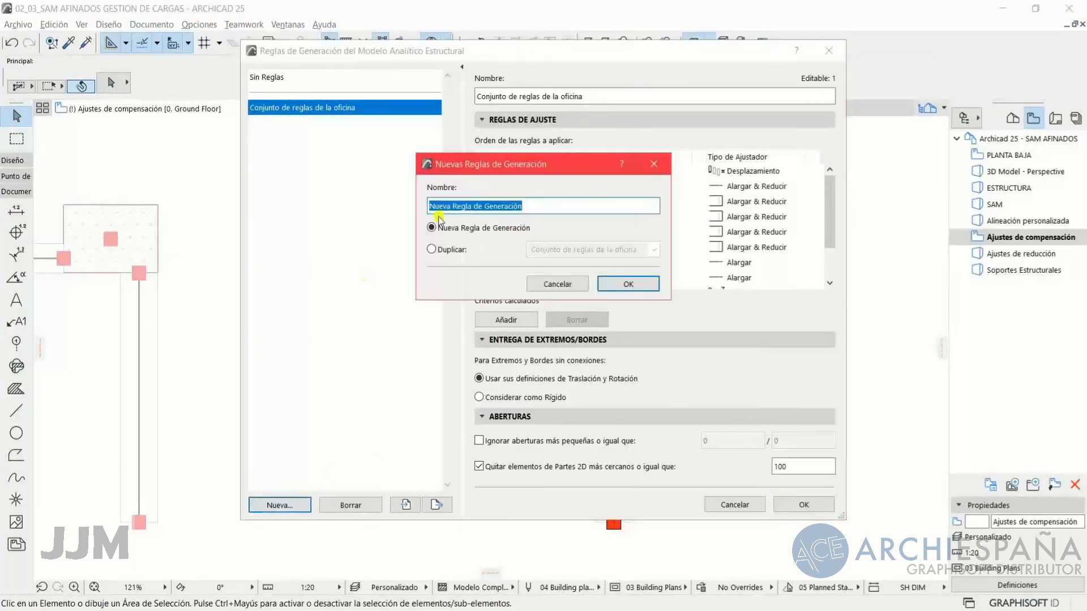
click(450, 218)
click(640, 284)
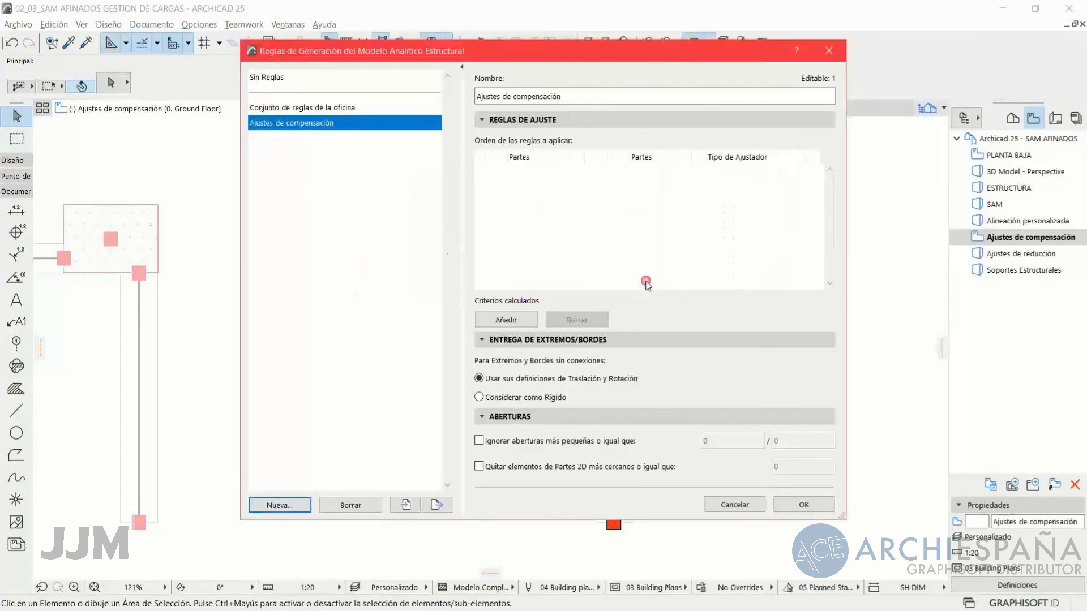
Add an adjustment rule from Pilar to Viga that uses Desplazar to the intersection of parts, with the highest core as target
click(513, 319)
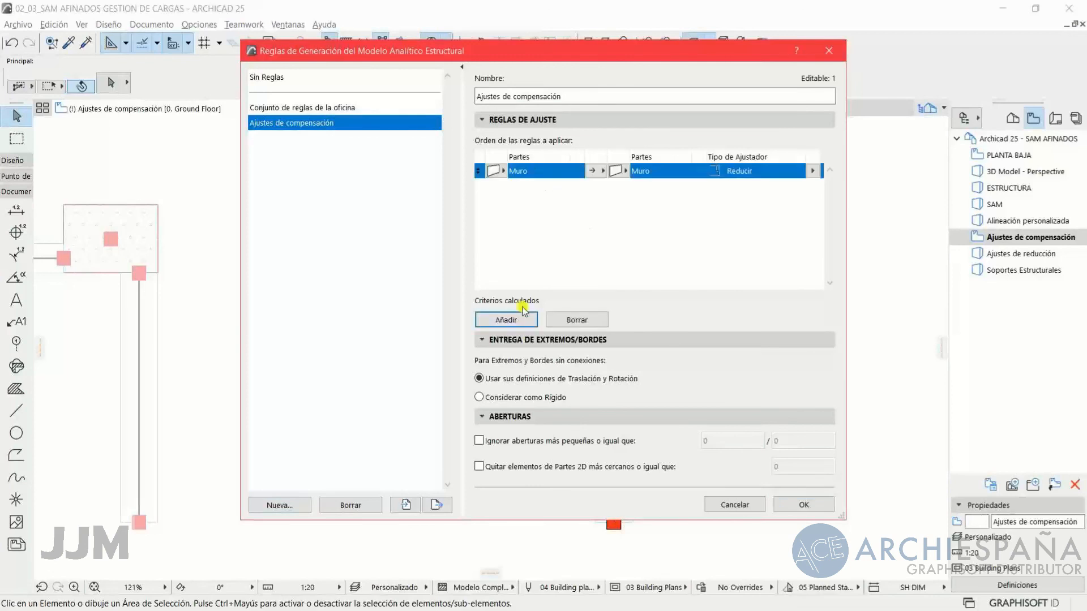
click(498, 171)
click(532, 187)
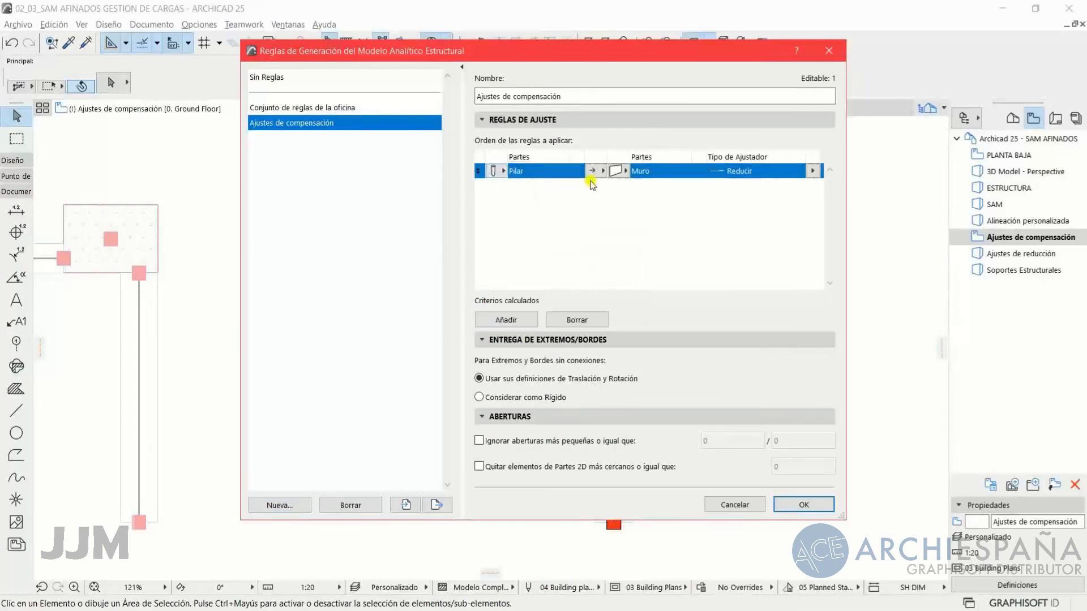
click(616, 171)
click(657, 203)
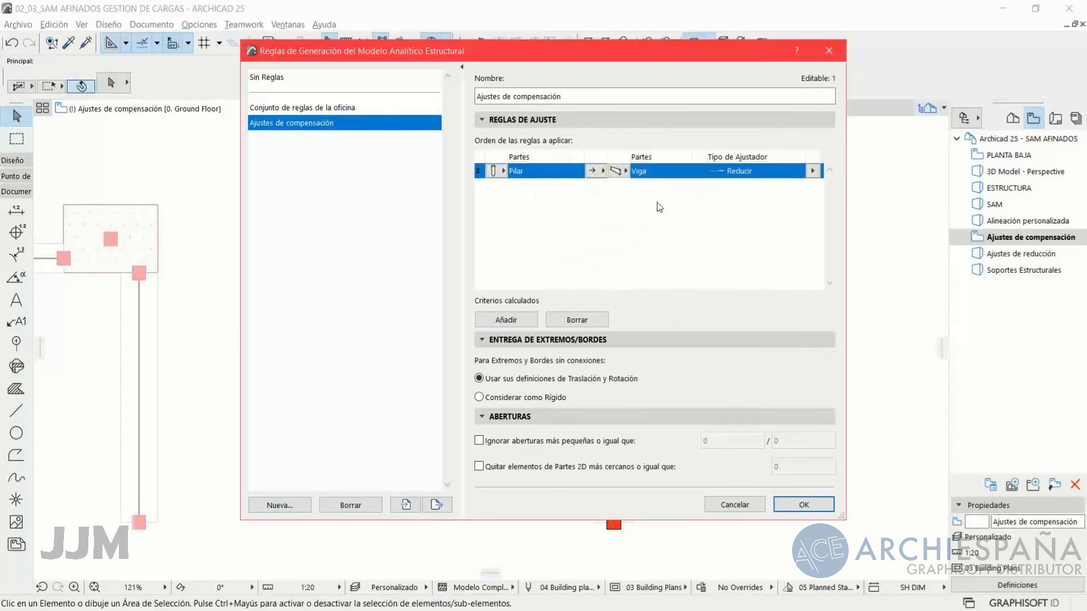
click(814, 171)
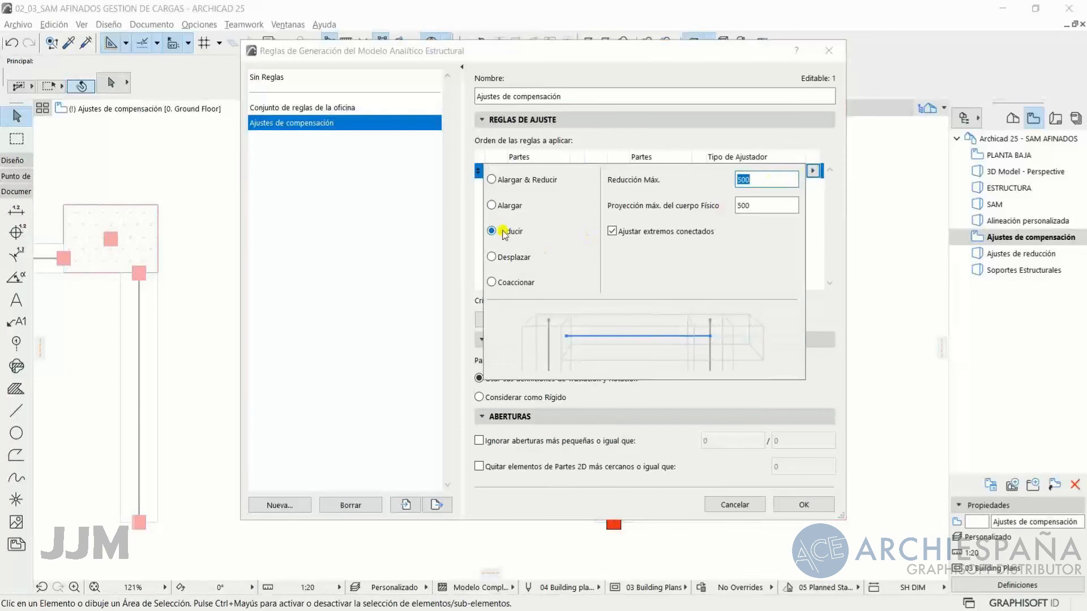
click(519, 257)
click(639, 229)
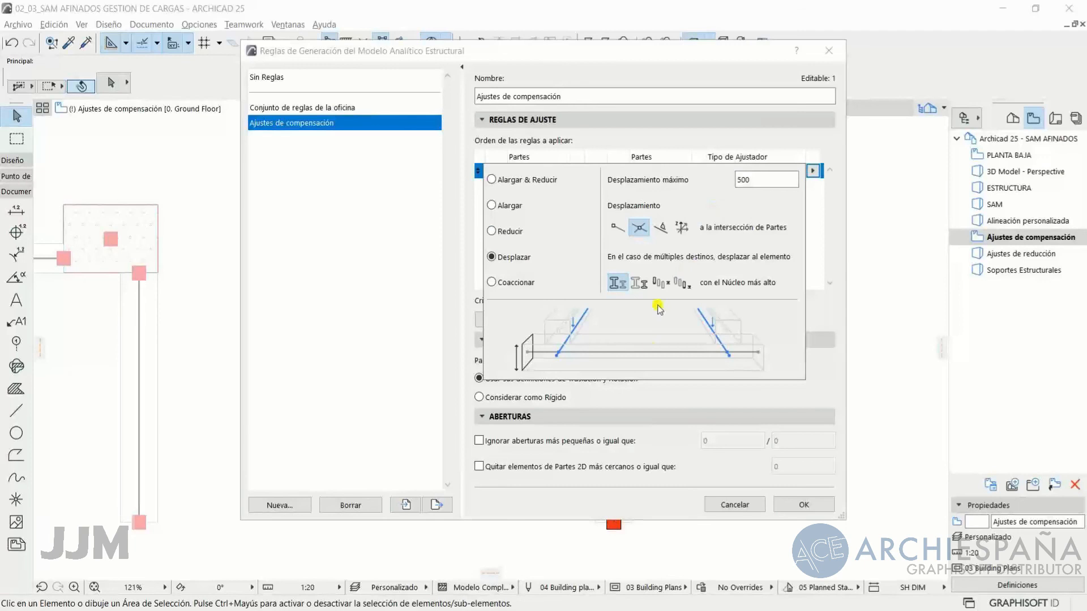
click(820, 277)
Add a second adjustment rule for Viga parts using Alargar and apply the rule set to the model
click(512, 318)
click(502, 186)
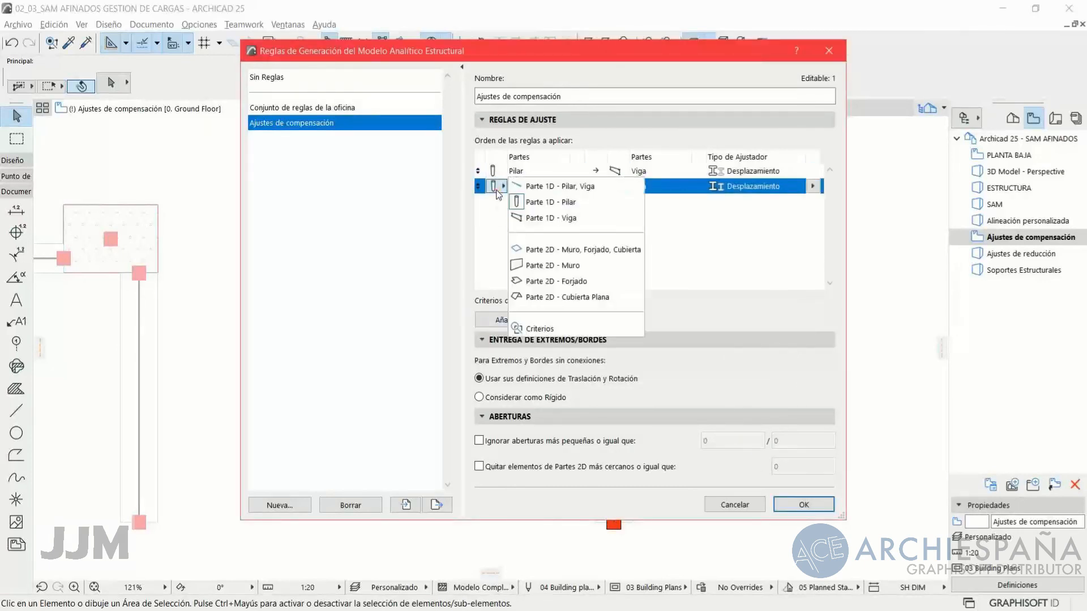
click(523, 214)
click(625, 186)
click(668, 190)
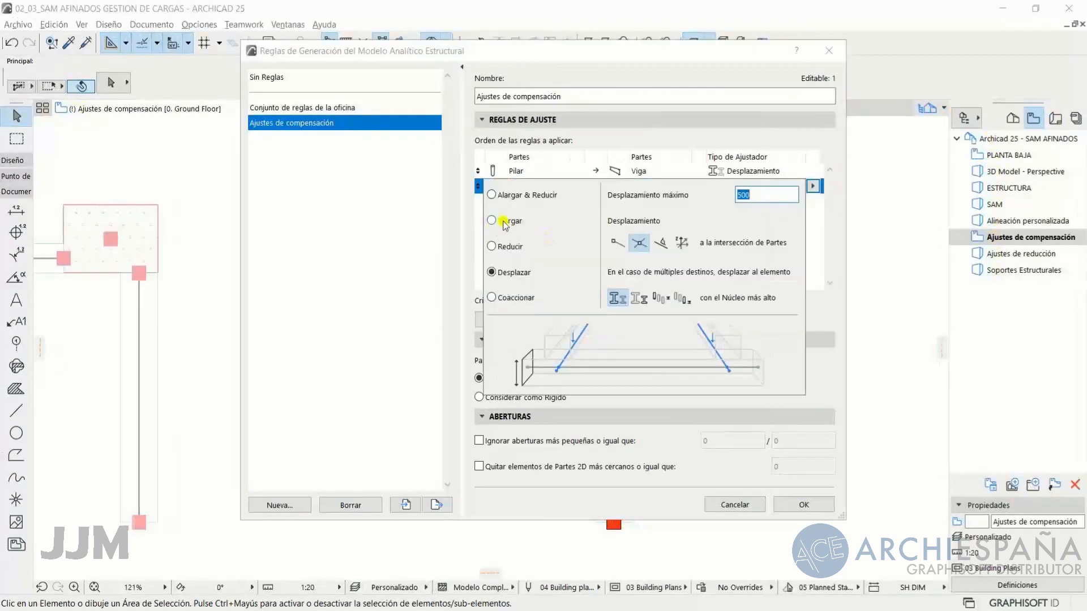
click(503, 222)
click(803, 504)
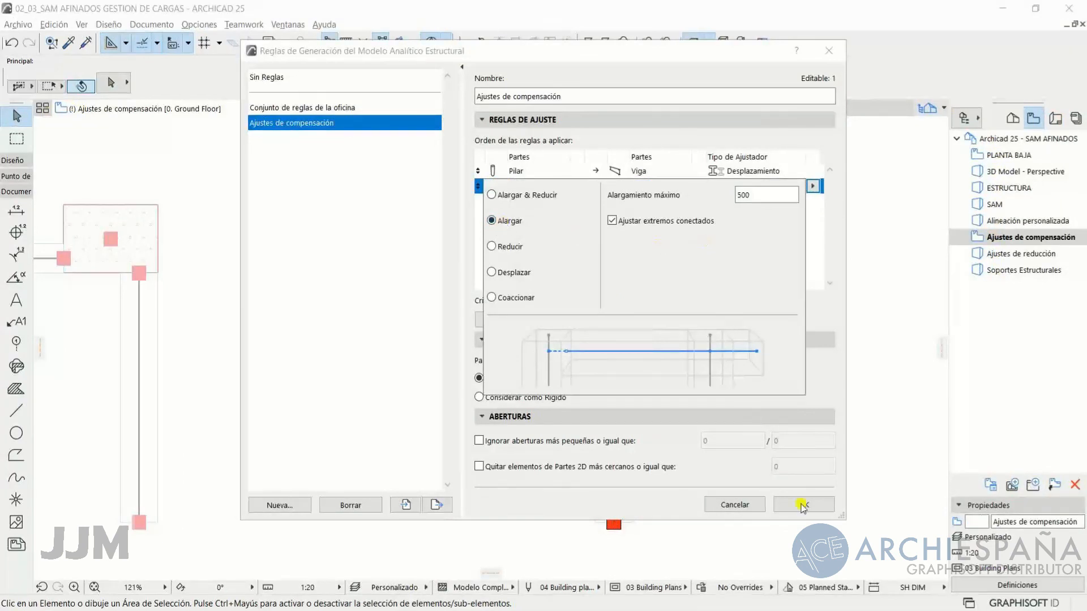
click(803, 504)
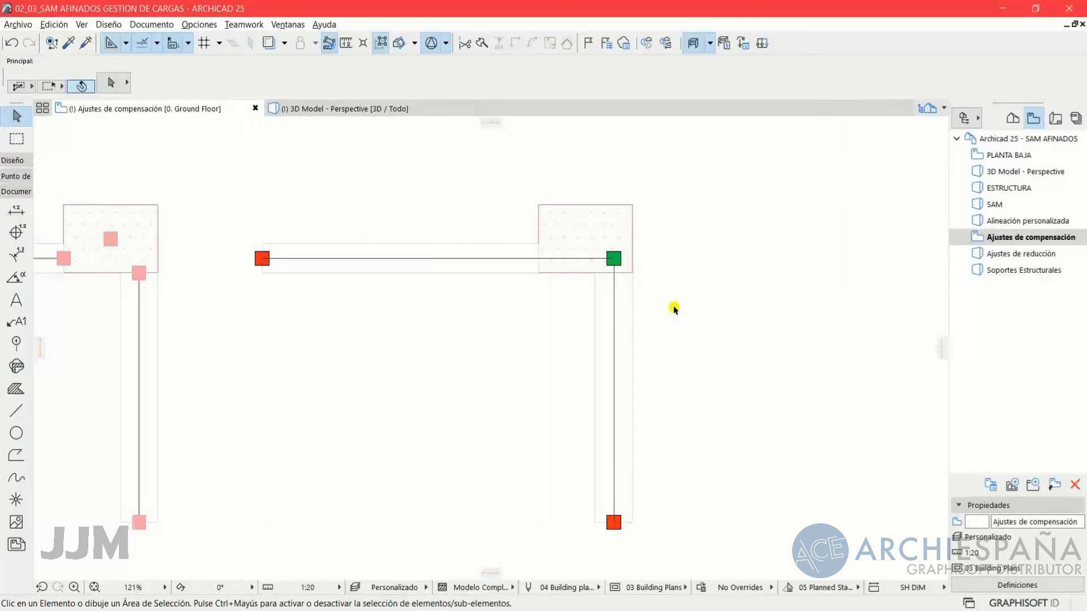
scroll(628, 267, up, 1)
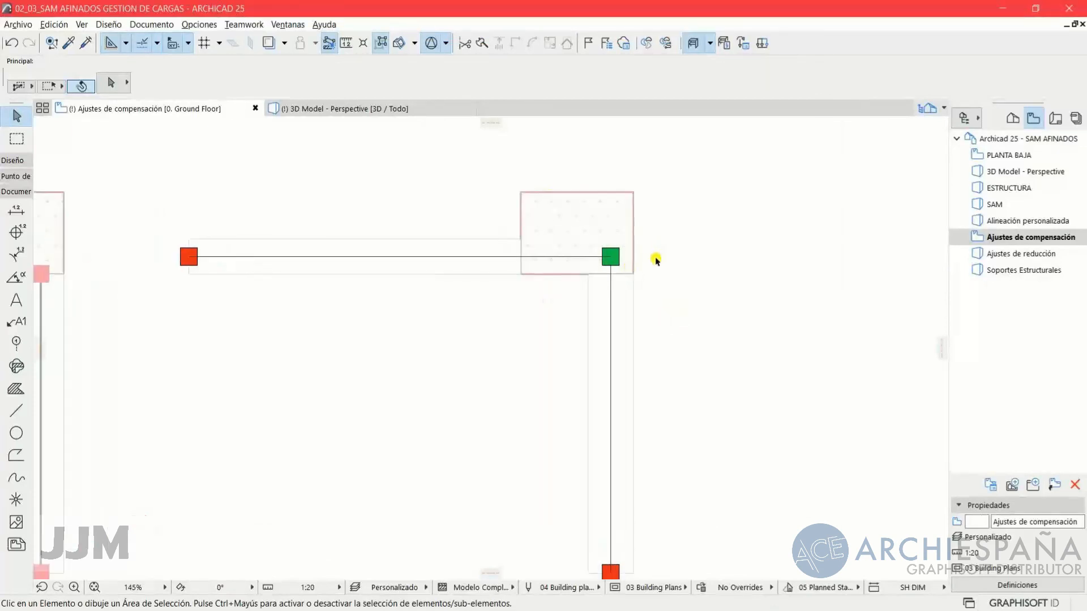
key(ctrl+shift)
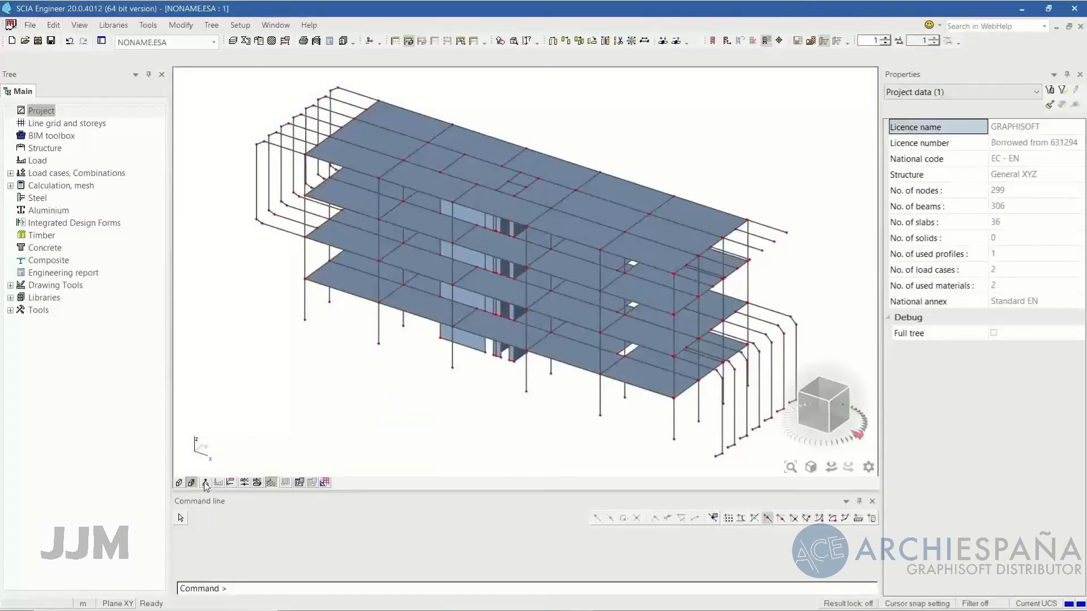
Switch to SCIA Engineer and display the supports of the imported building model, viewed from below the slabs
click(206, 483)
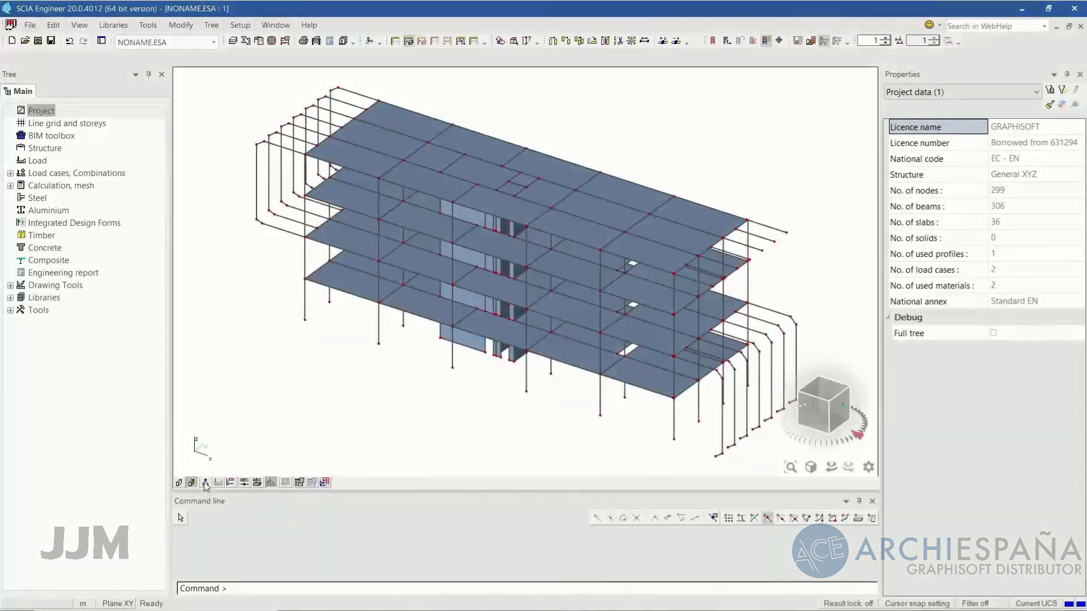
mouse_move(345, 406)
ctrl+right_down()
mouse_move(388, 398)
mouse_move(399, 368)
ctrl+right_up()
scroll(456, 146, up, 3)
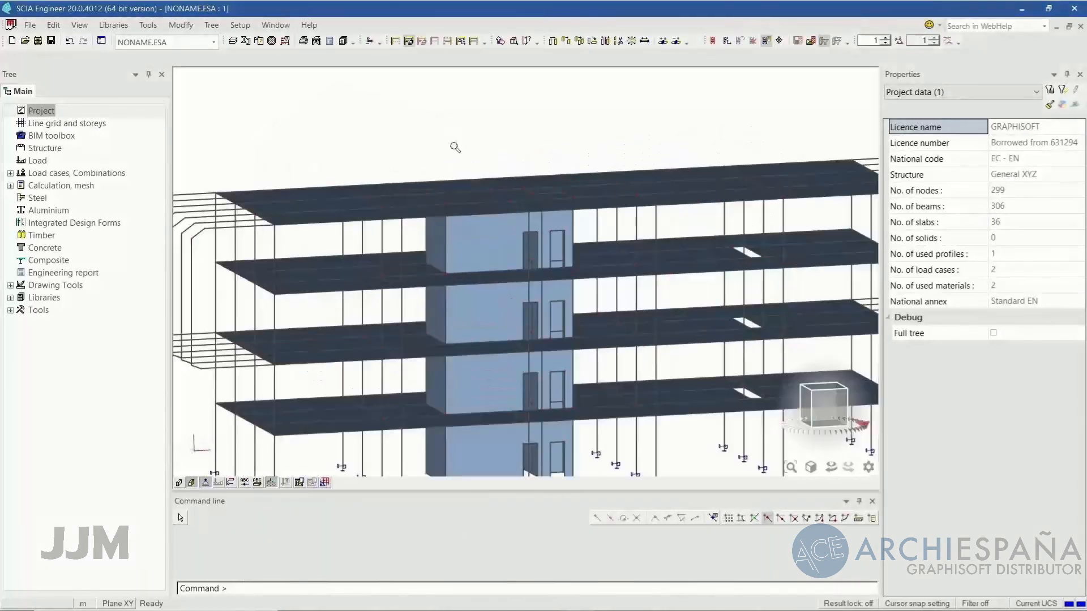
Add a surface force load of -2.80 kN/m² in the Z direction to the top slab of the building
double_click(37, 161)
click(48, 153)
double_click(55, 165)
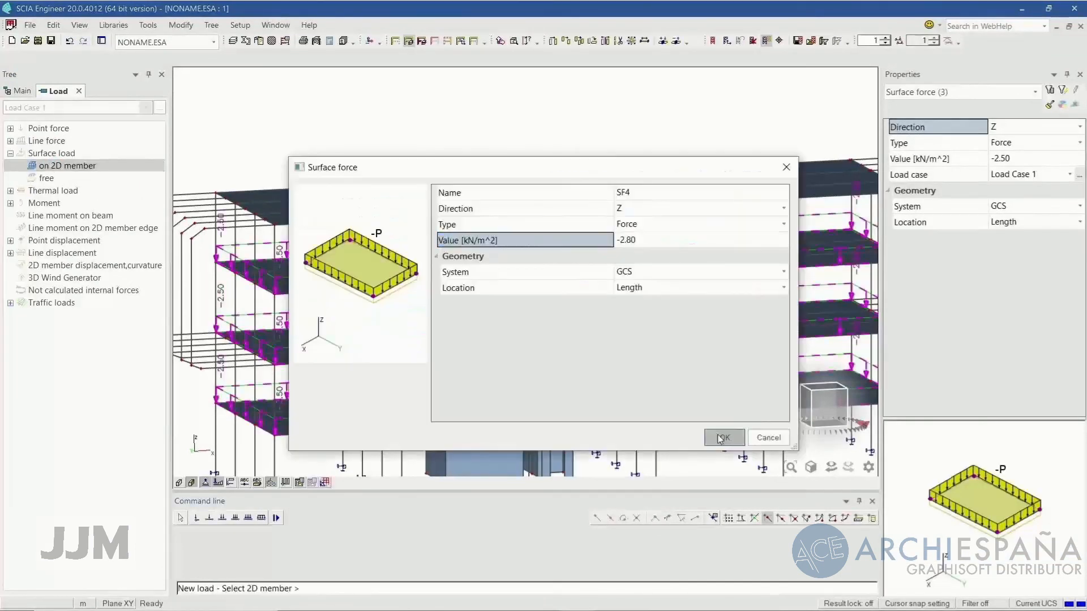
click(725, 438)
Add a uniform line force of -0.80 kN/m in the Z direction to the projecting beams at roof level
click(10, 140)
double_click(56, 153)
click(626, 209)
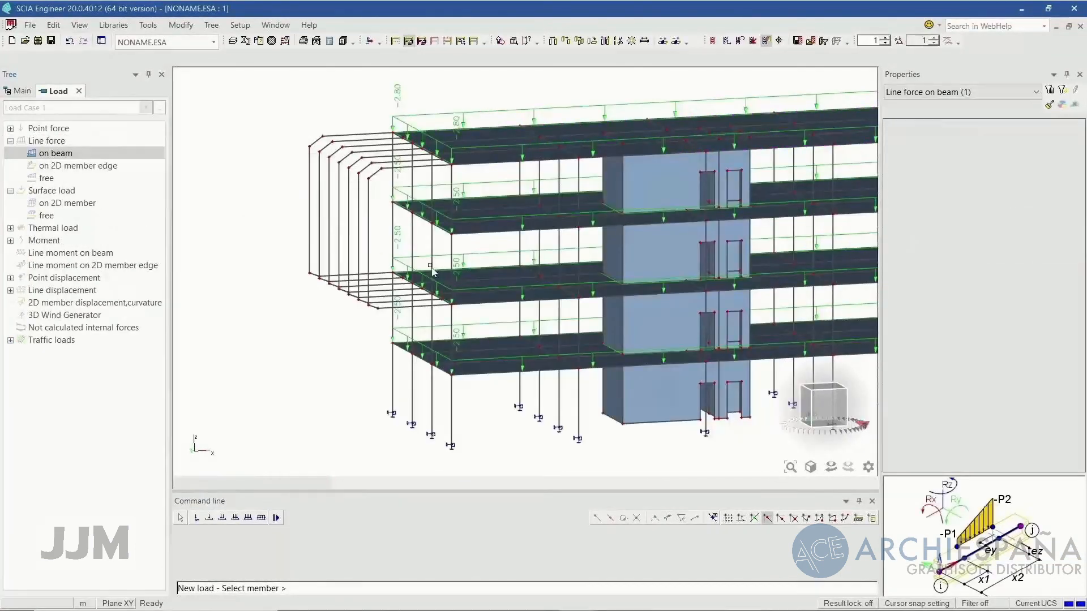
scroll(745, 261, down, 3)
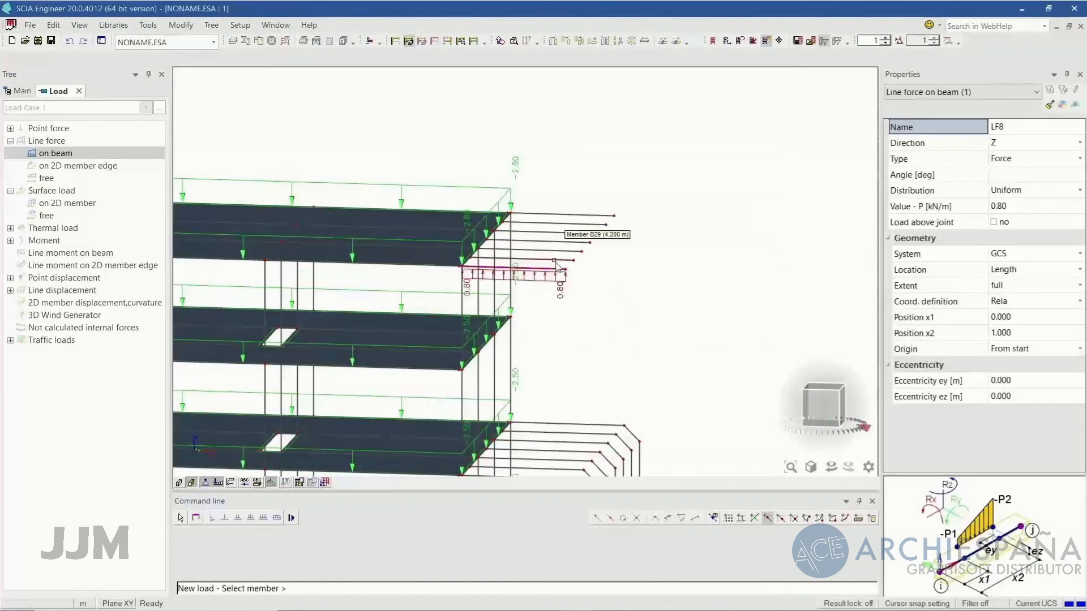
click(1023, 211)
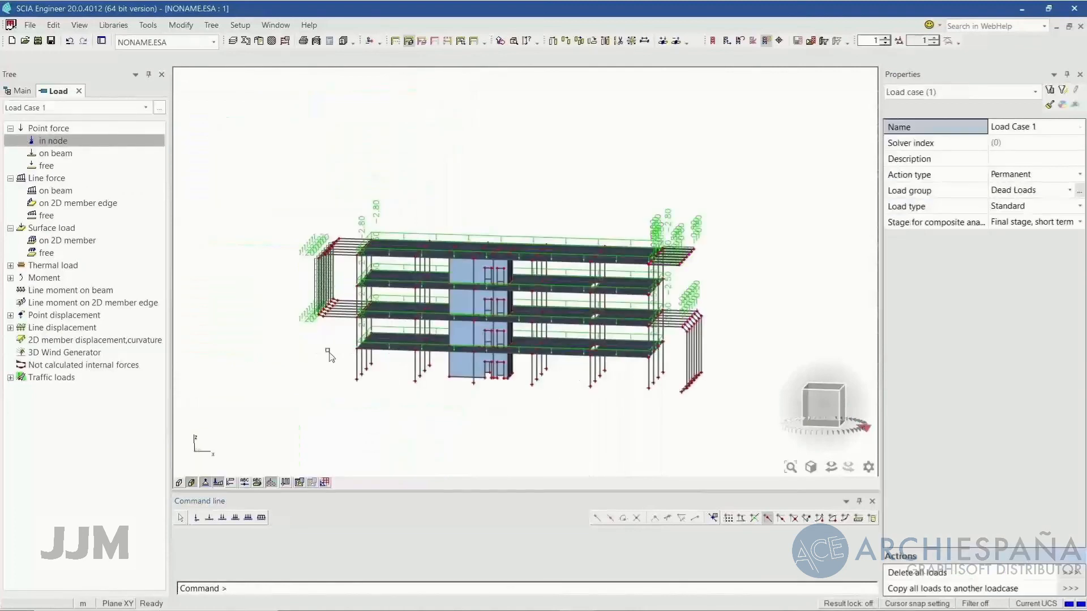
Export the loaded model as a SAF file named S-Office_2, choosing the SAF version for the exchange
click(30, 25)
mouse_move(68, 175)
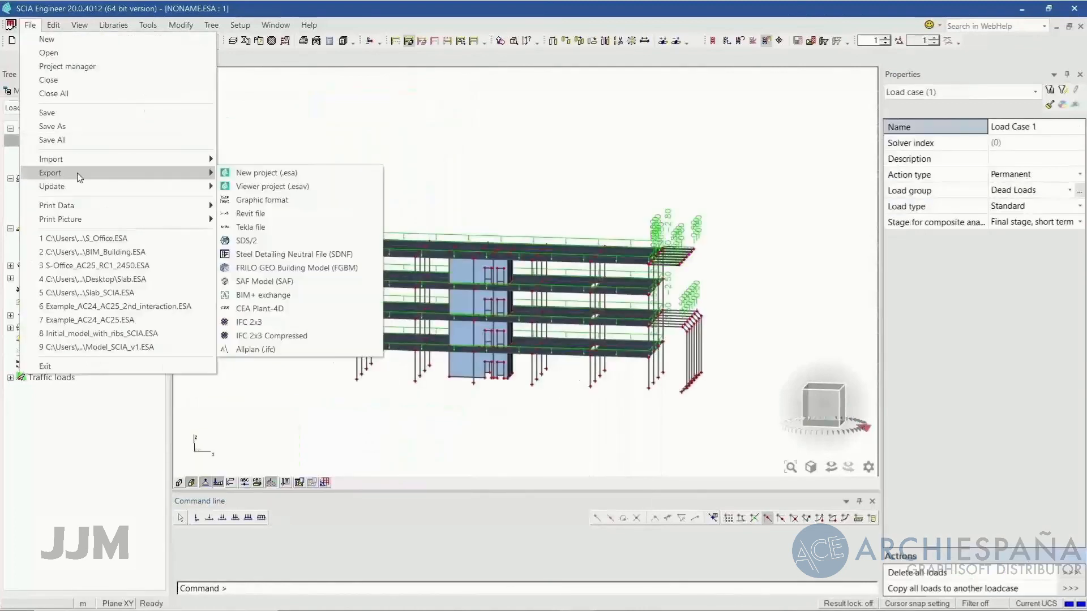
click(256, 280)
text(S-Office_2)
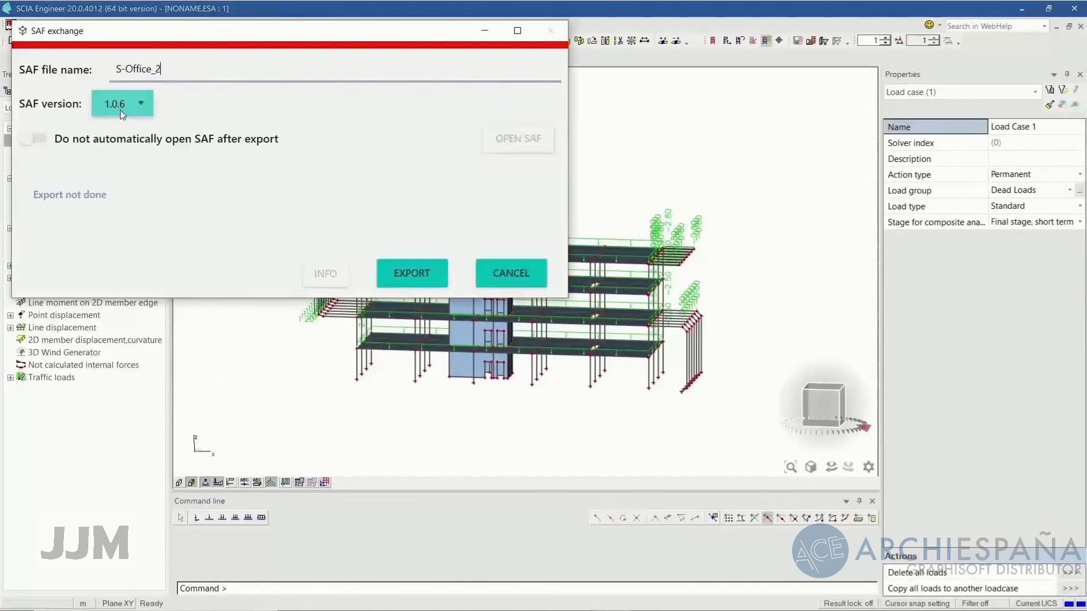
click(121, 110)
click(116, 117)
click(412, 273)
click(429, 351)
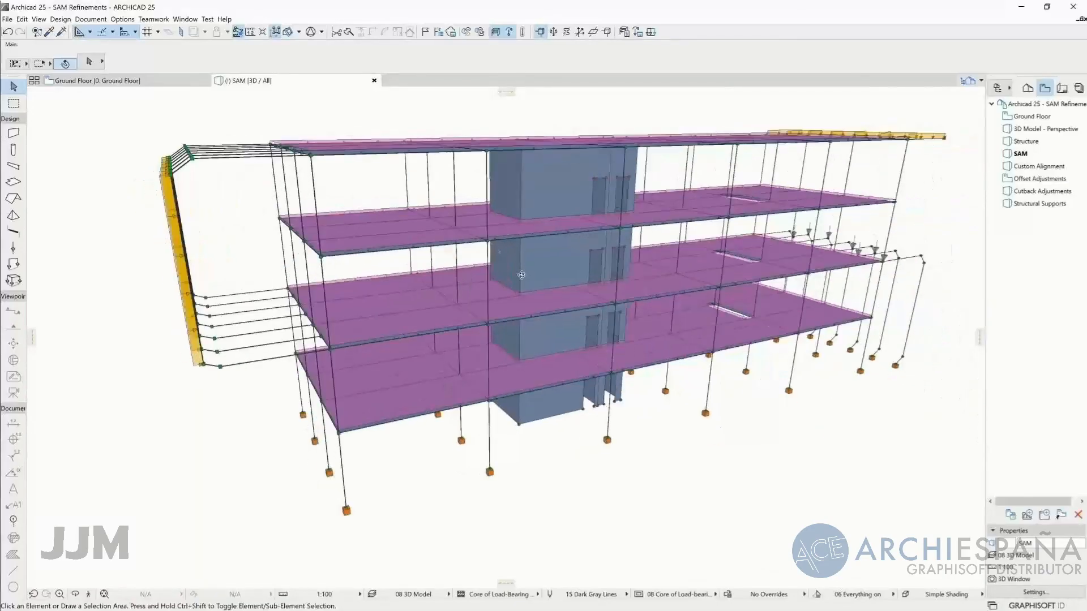
Switch to Archicad and check the load case and load values of the top slab's structural surface load
shift+middle_drag(458, 249, 872, 288)
click(389, 211)
click(88, 62)
click(561, 287)
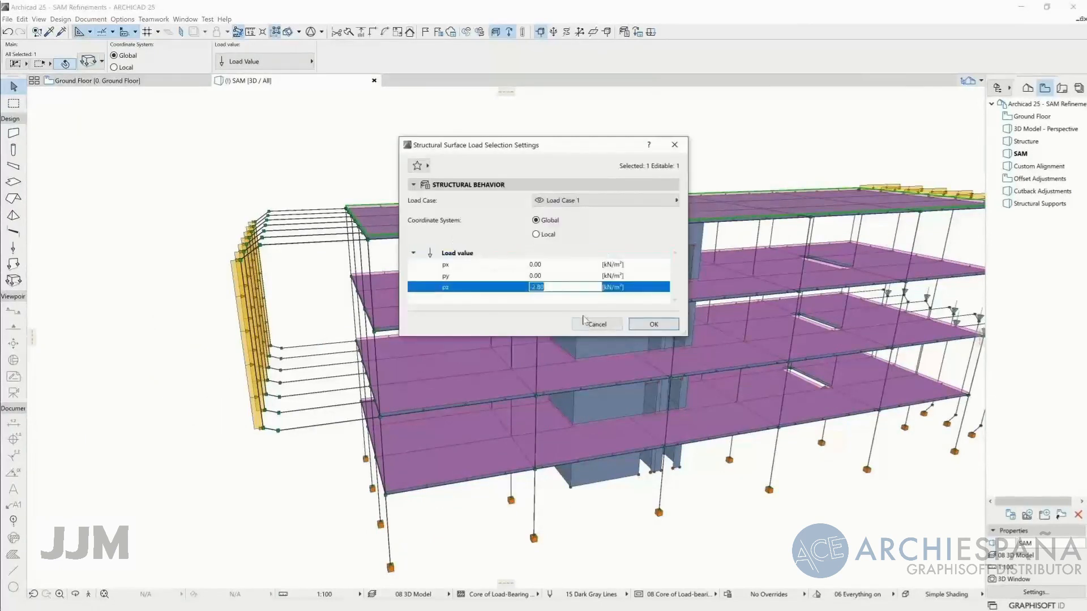
click(654, 325)
Check the type, distribution and load values of the outermost vertical member's structural line load
click(240, 296)
click(88, 61)
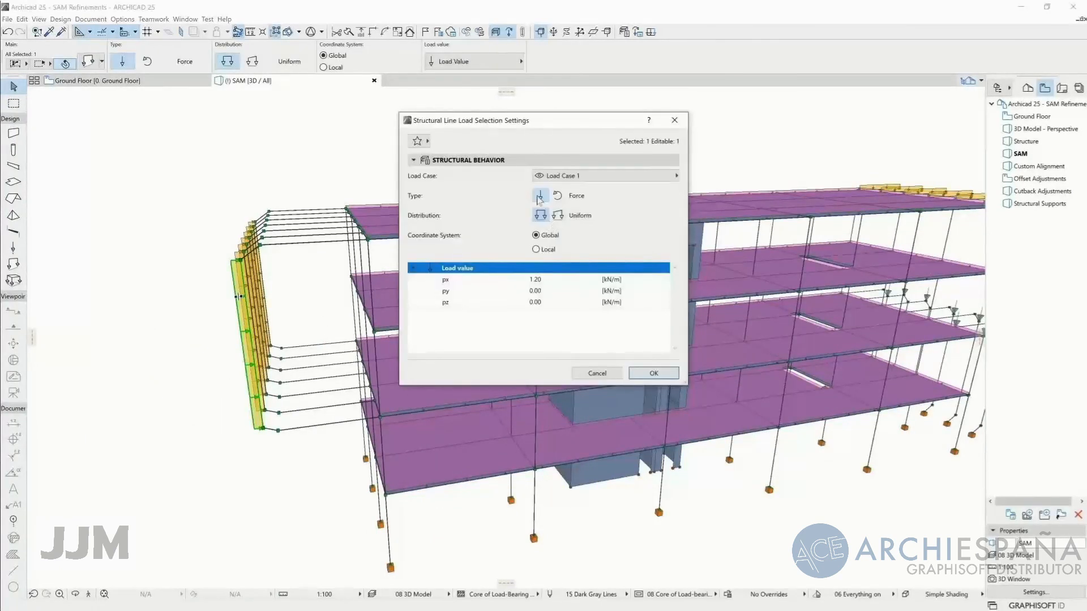
click(535, 279)
click(591, 374)
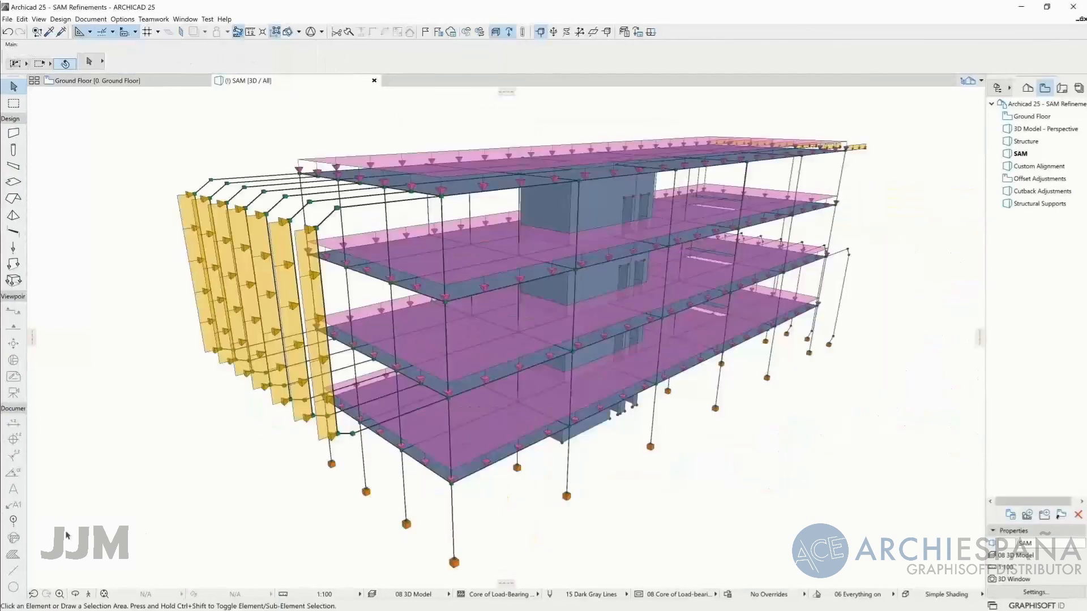
Stretch three middle projecting roof beams outward together in the Structure view and display the result in the SAM view
shift+middle_drag(883, 317, 621, 373)
double_click(1026, 141)
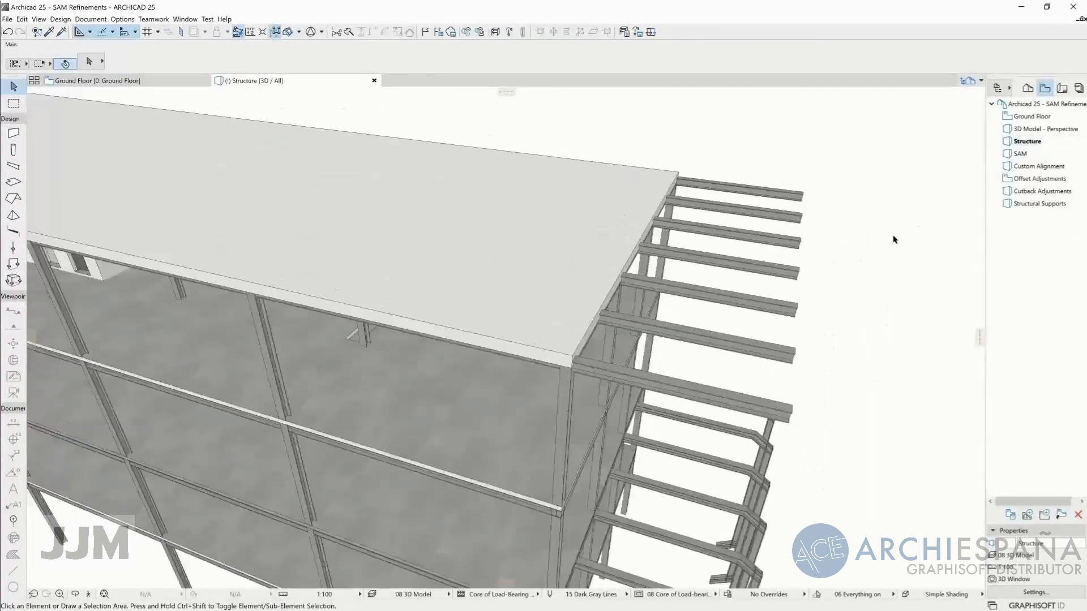
click(735, 235)
shift+click(707, 262)
shift+click(758, 309)
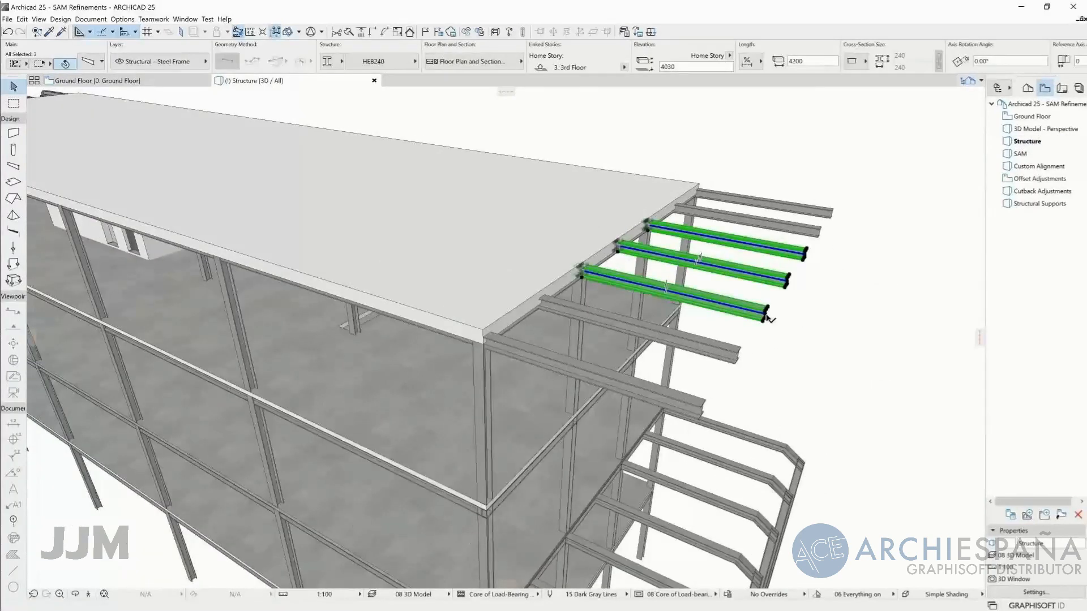
click(766, 313)
click(861, 335)
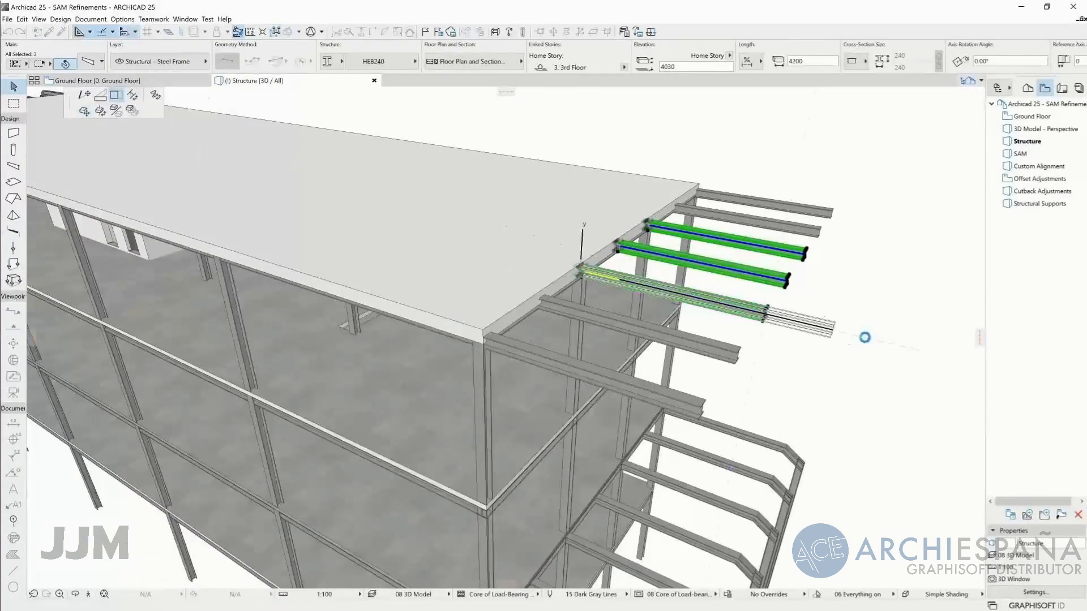
key(Escape)
double_click(1019, 154)
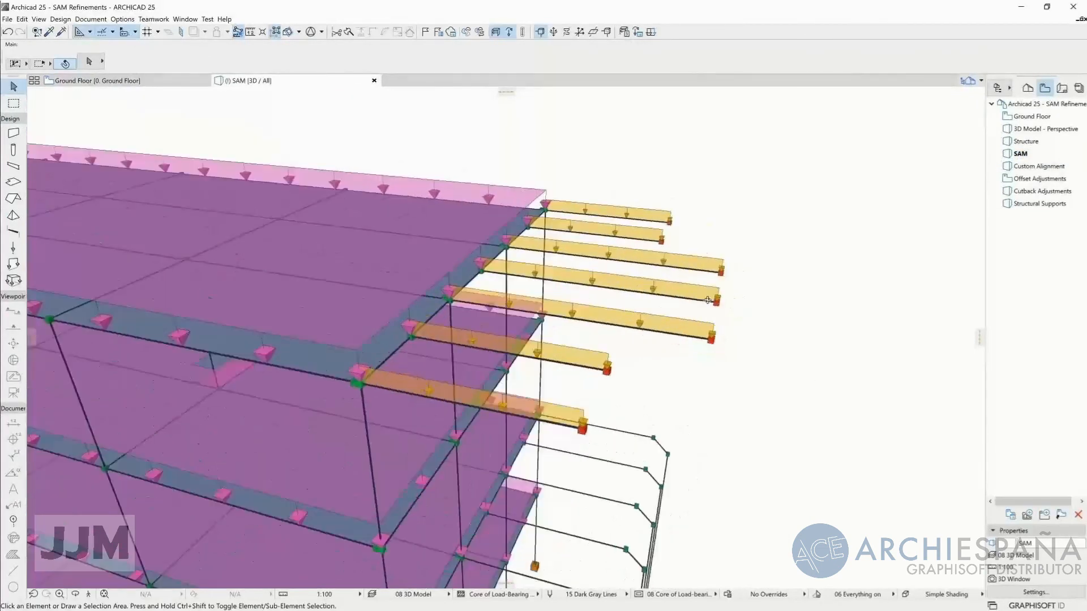
Configure the SAF export translator for Version 1.0.5 with load related data and loads of self-weight load cases included
click(8, 19)
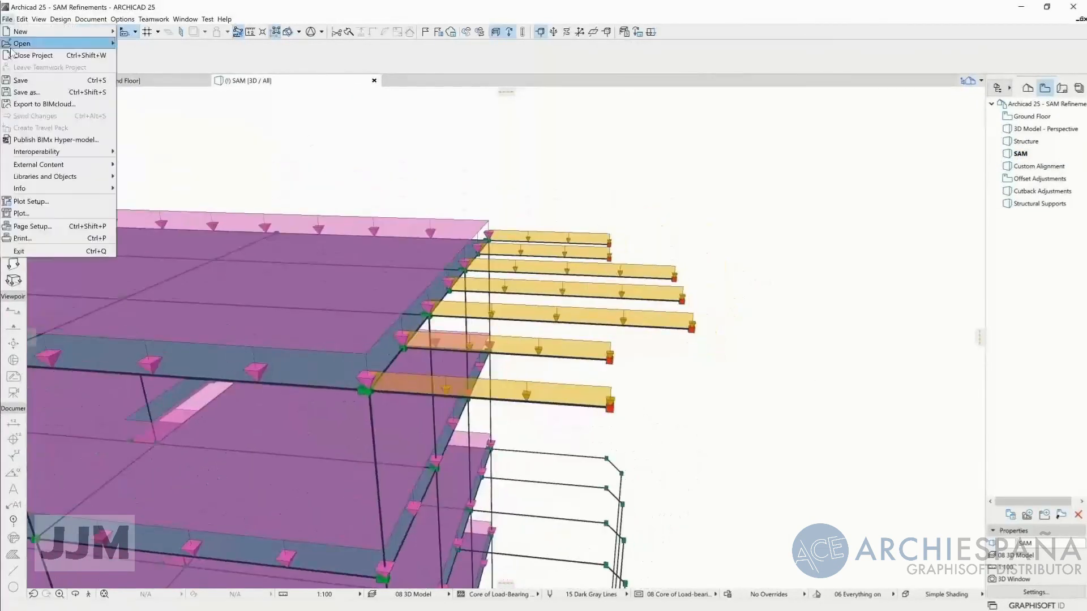
click(285, 176)
click(551, 111)
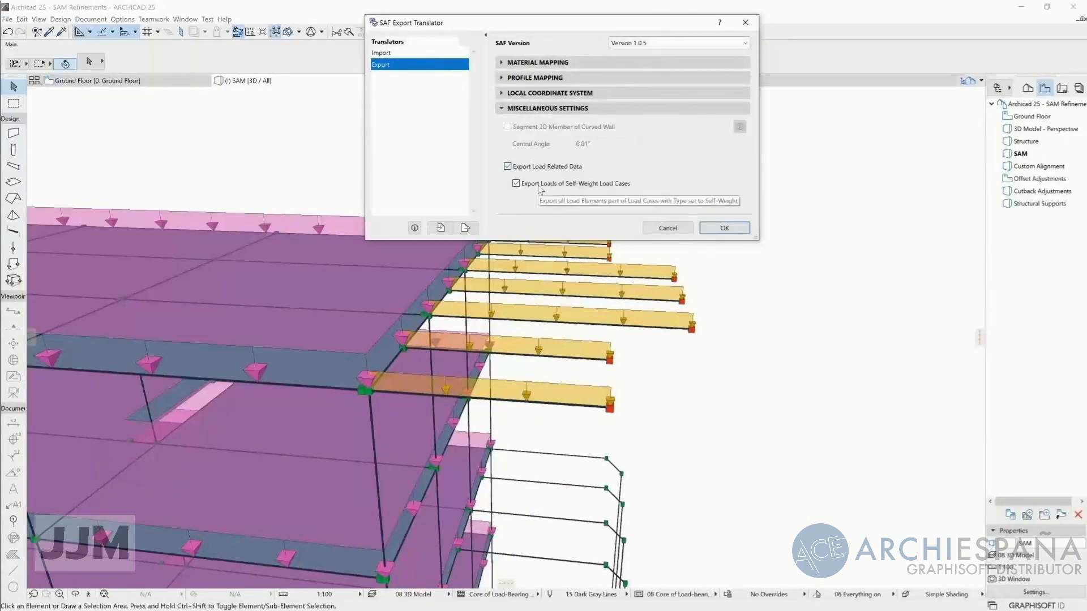
click(726, 228)
Save the updated structural analytical model as a SAF file named S_Office_3
click(8, 20)
click(51, 92)
text(SAF 3)
click(545, 330)
click(545, 344)
click(715, 344)
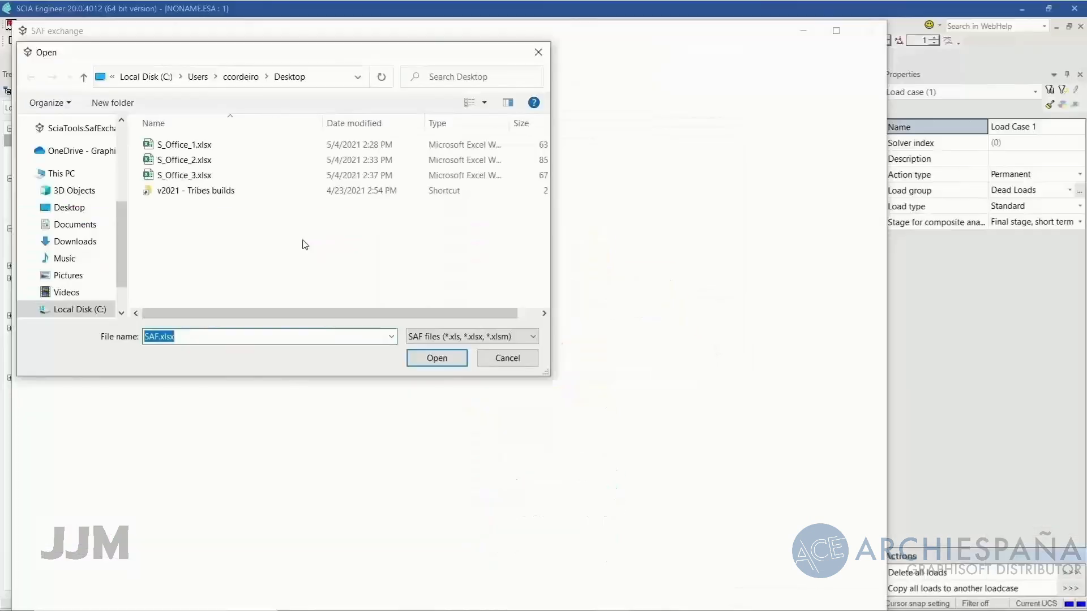
Switch to SCIA Engineer, load S_Office_3.xlsx through the SAF exchange with the HEB240 cross-section mapping, and view the lengthened roof beams
click(203, 175)
click(436, 356)
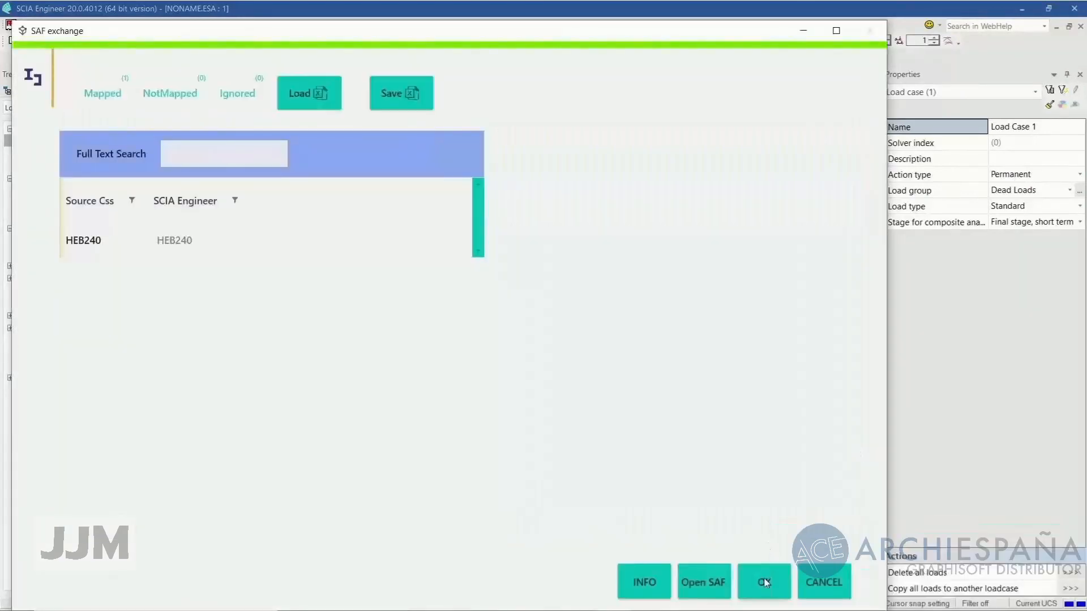
click(761, 582)
scroll(685, 266, up, 5)
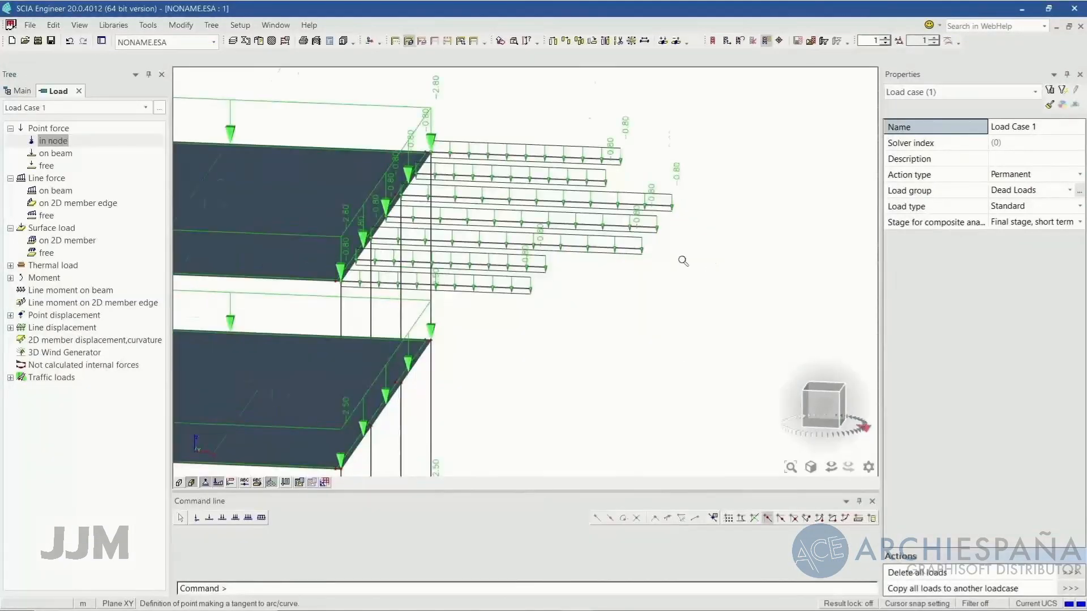